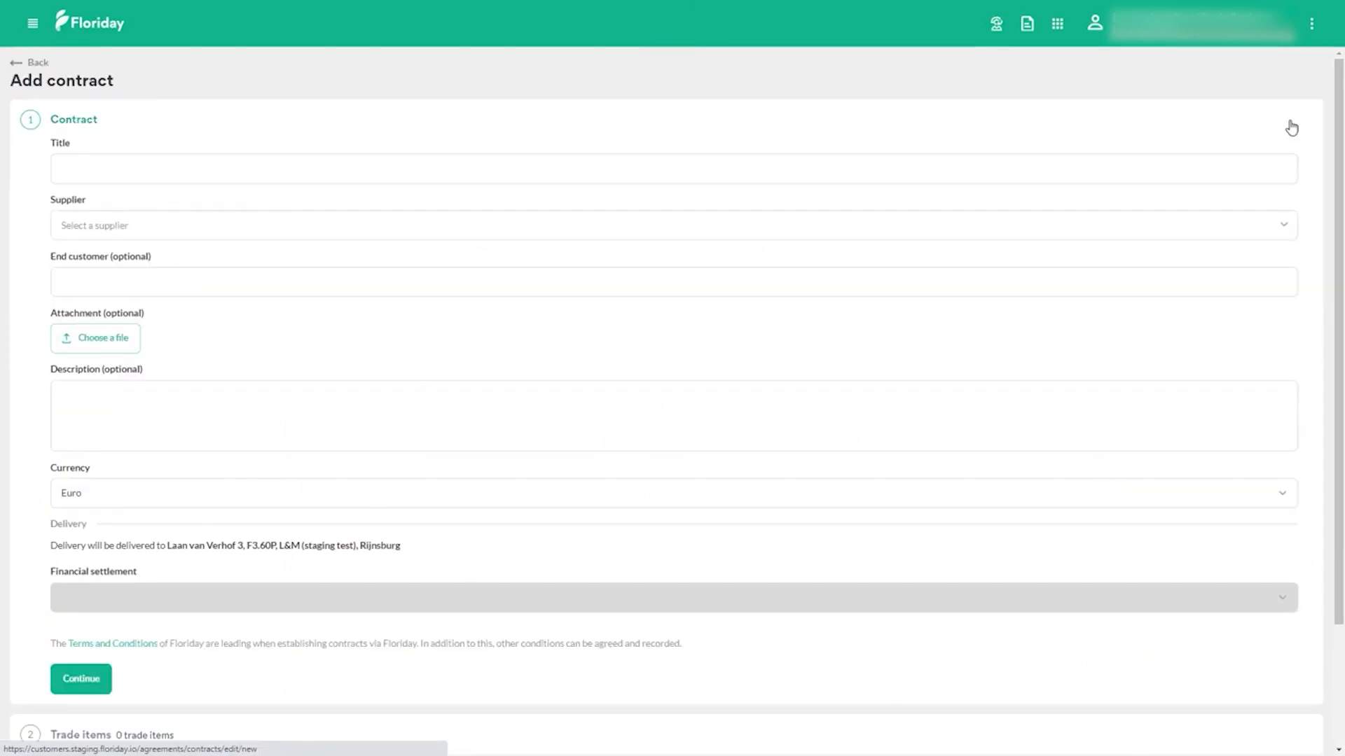
Step: Enter "Test - customer" as the title of the new contract
left_click(746, 164)
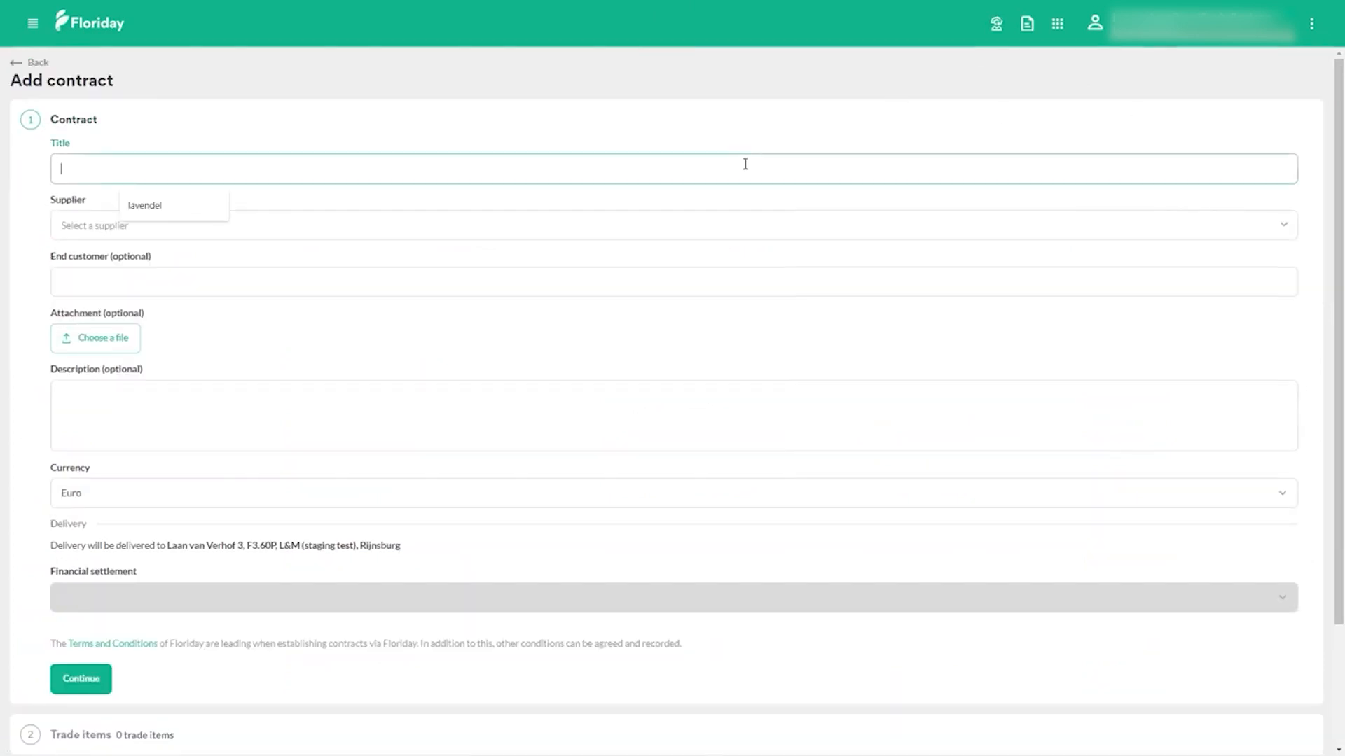
type("Test")
key("Tab")
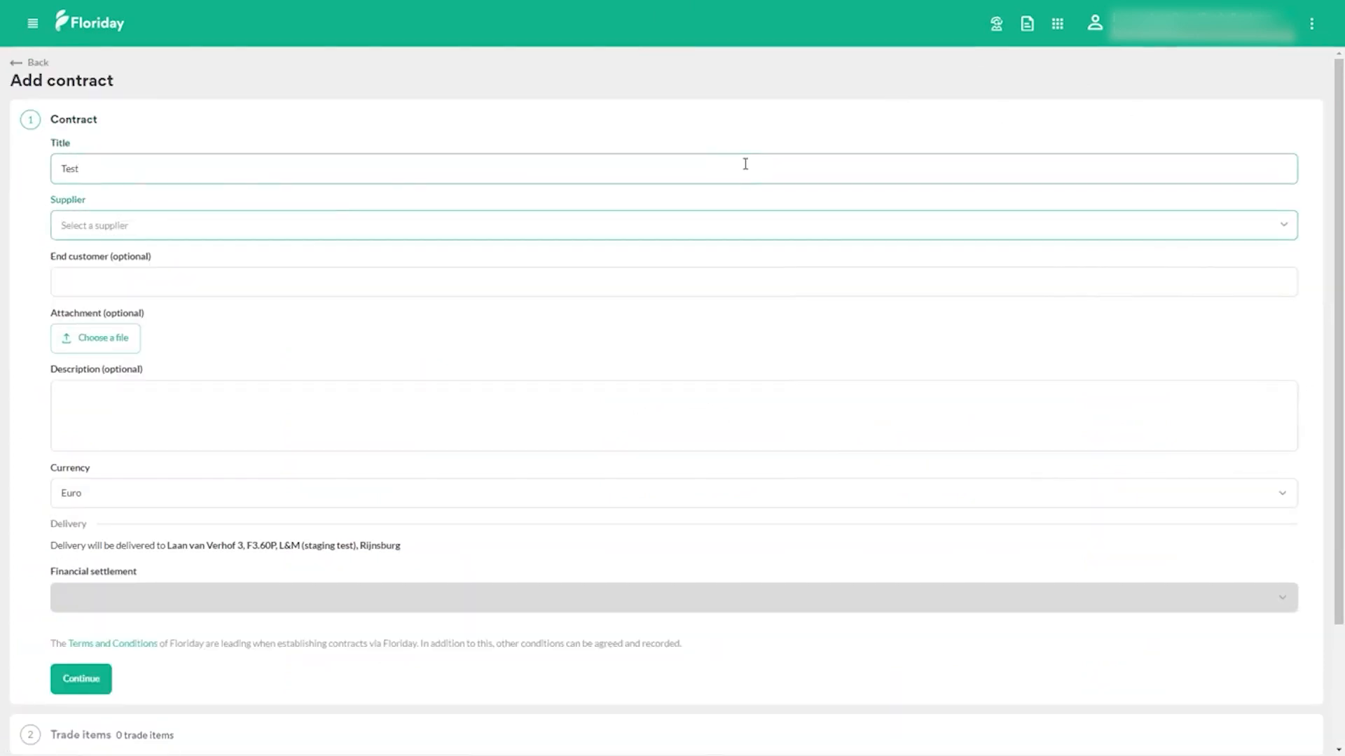
type("t")
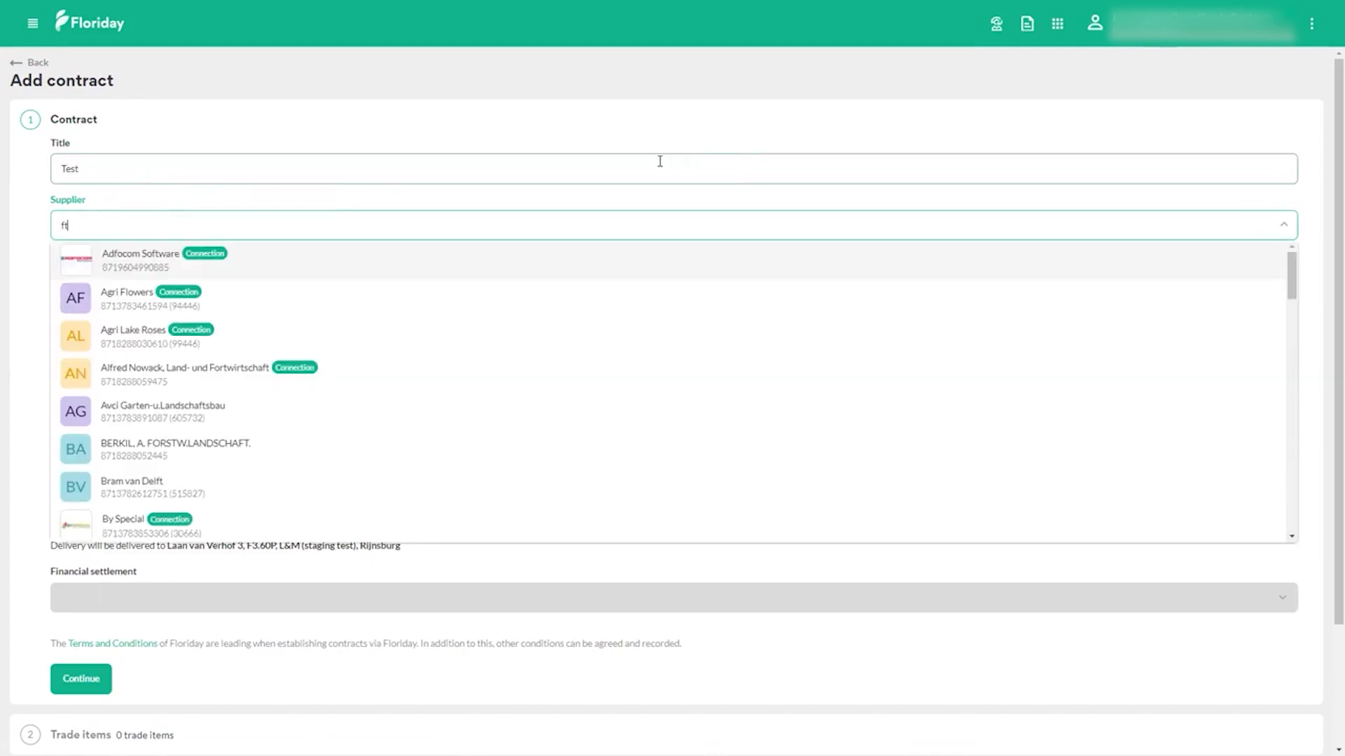
left_click(309, 157)
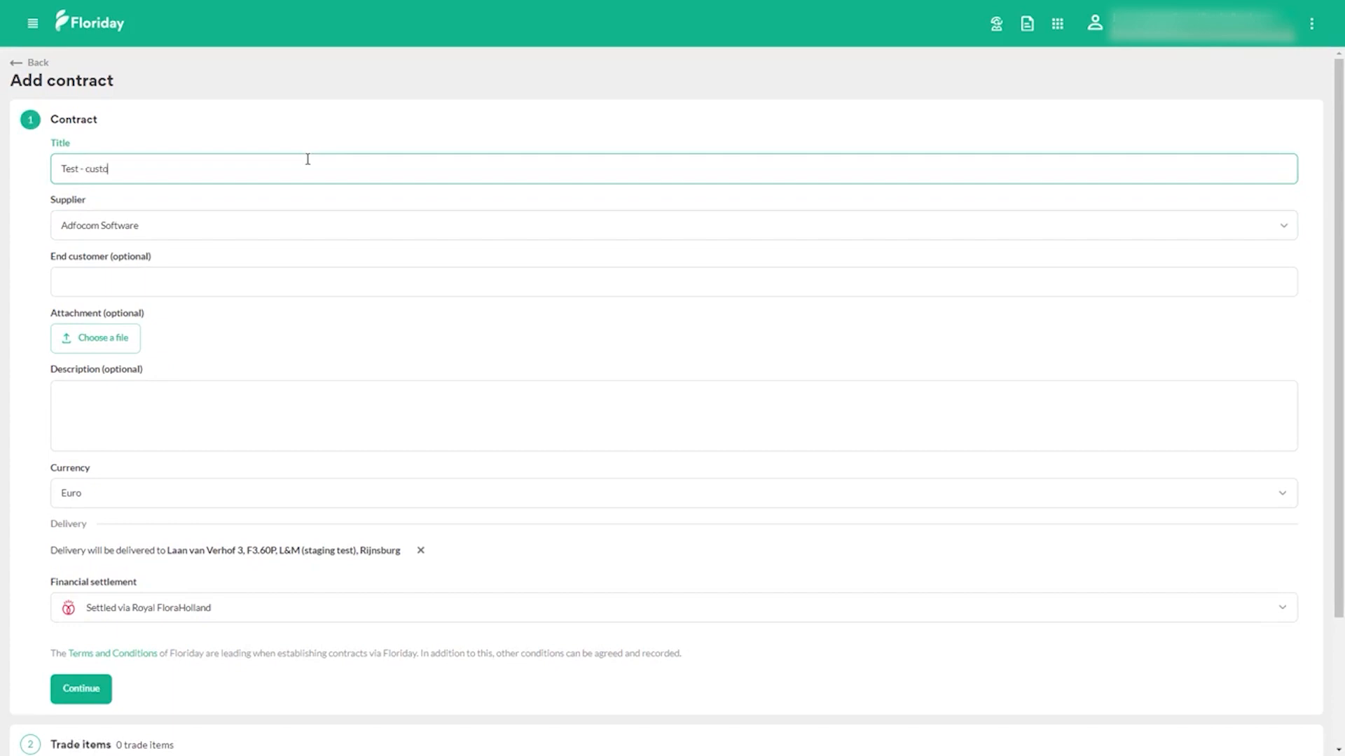
type("mer")
Step: Search the suppliers for "ftz" and choose FTZ Ballena as the contract's supplier
key("Tab")
type("f")
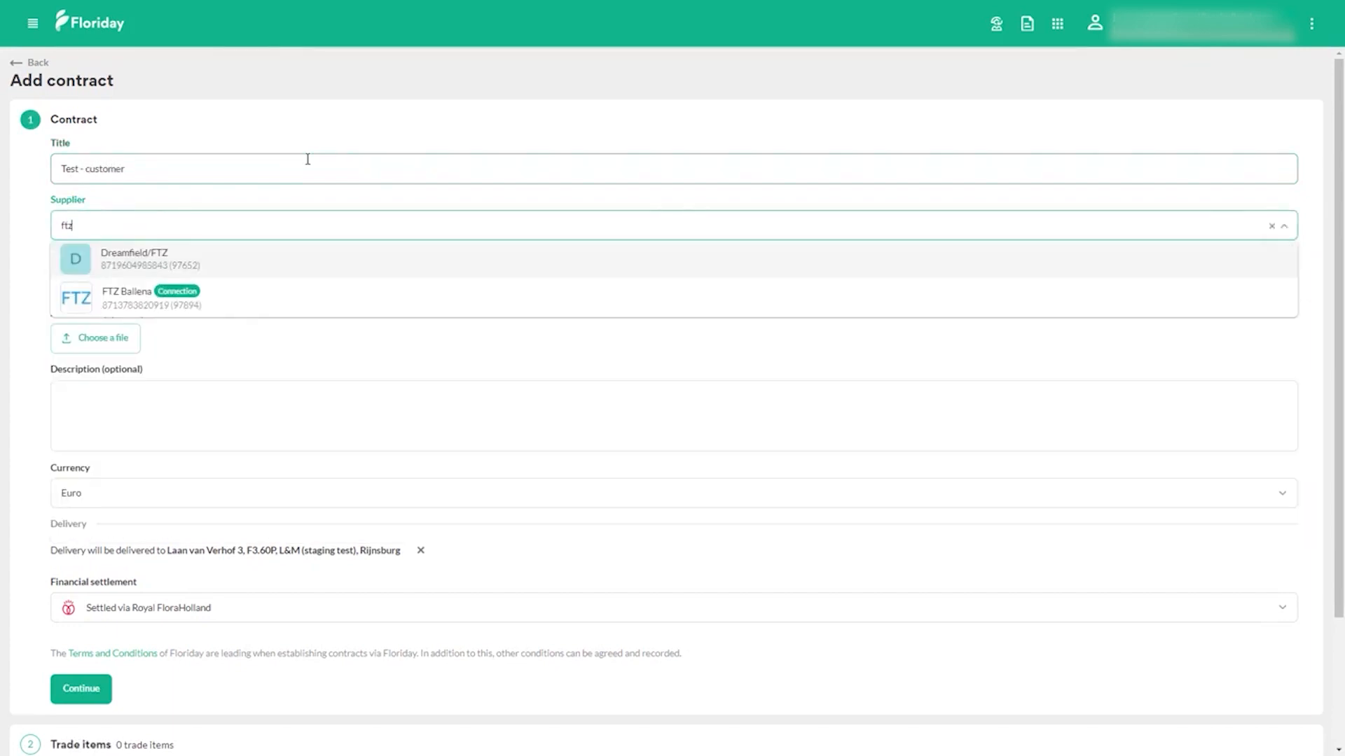
left_click(231, 291)
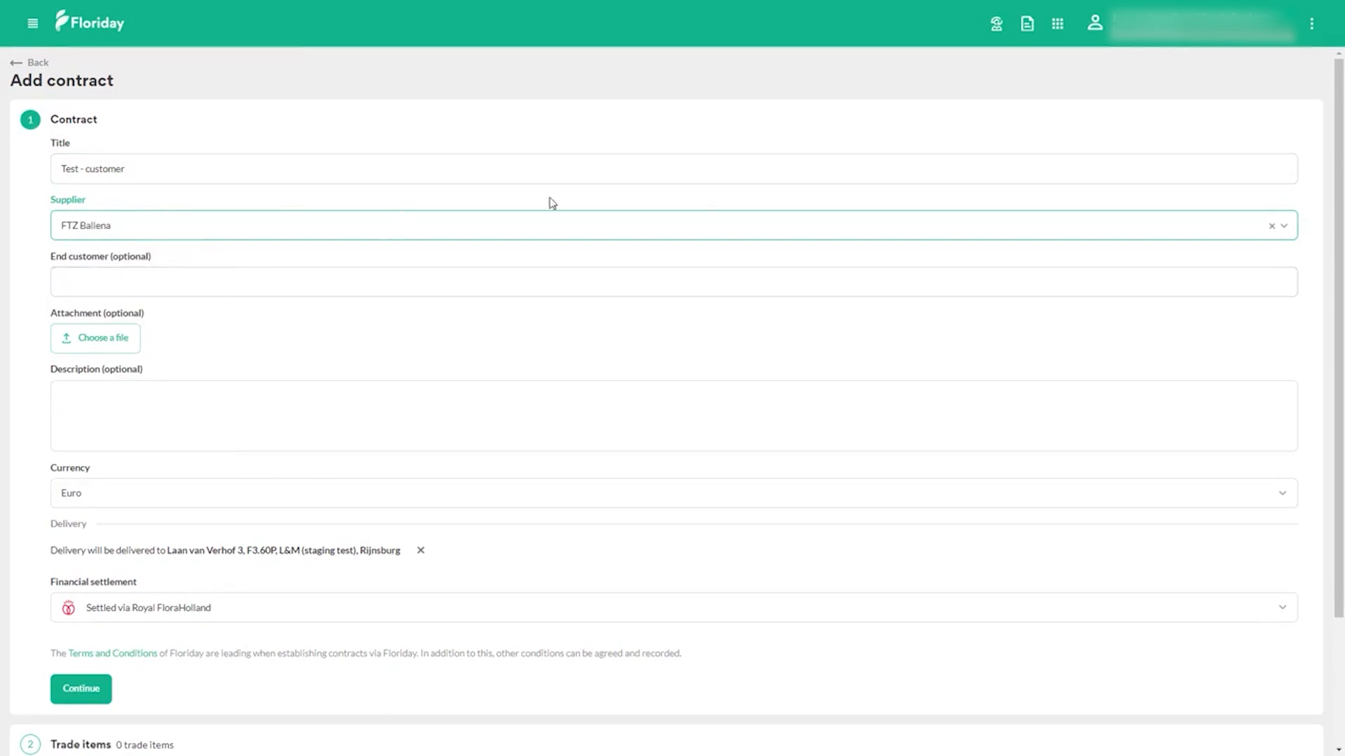
left_click(557, 235)
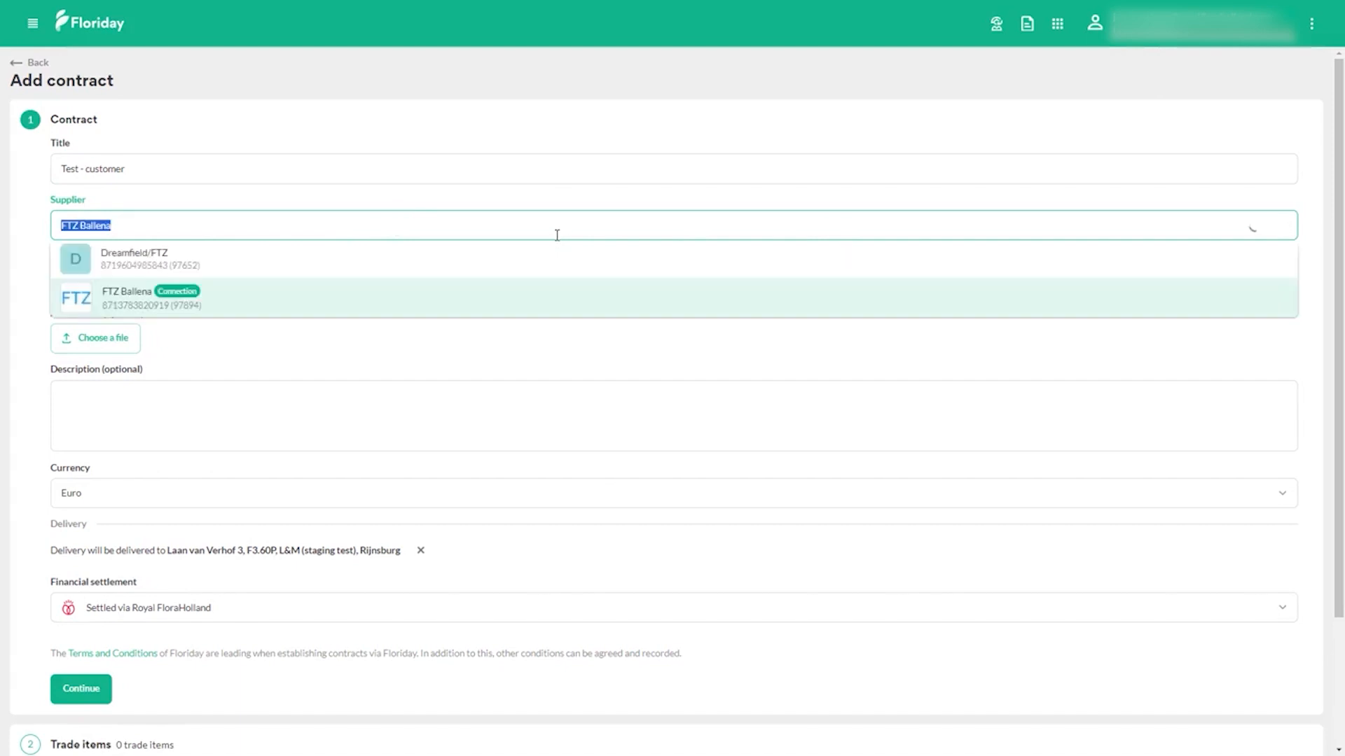
left_click(556, 235)
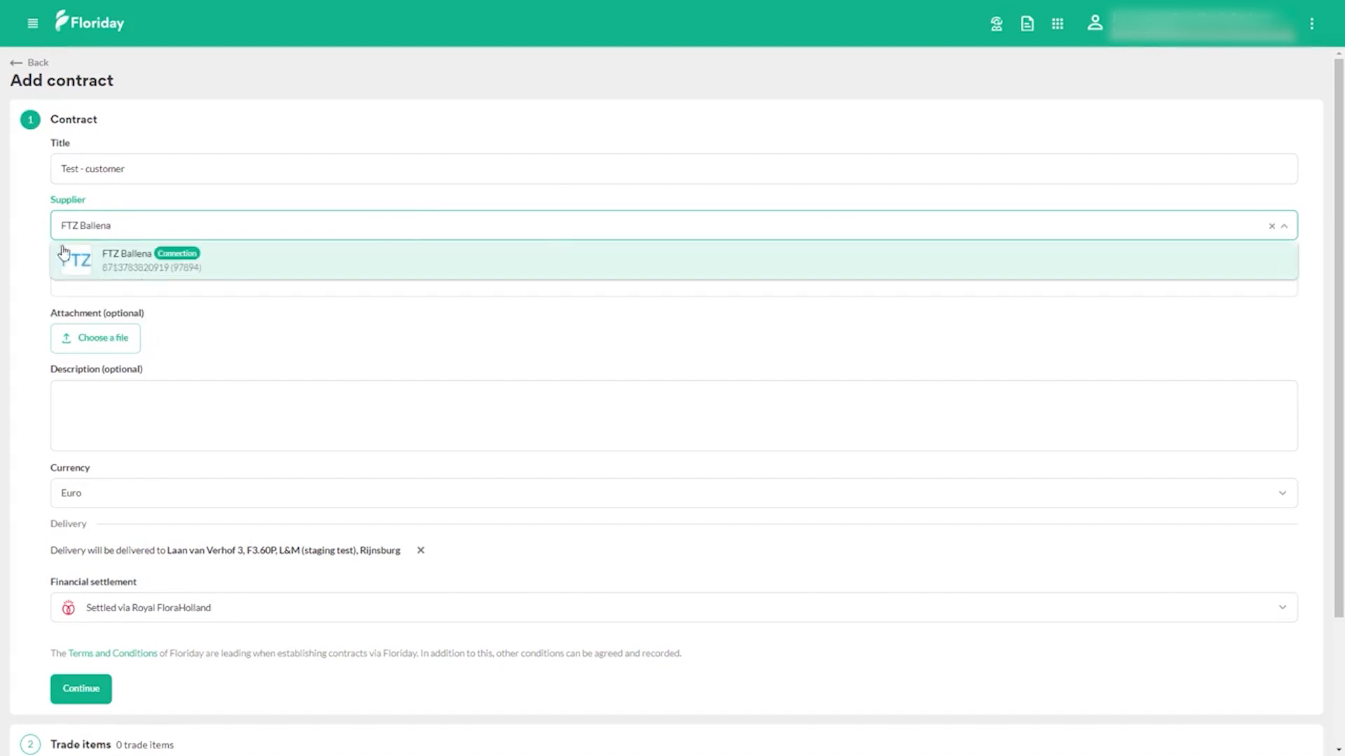
left_click(22, 246)
Step: Keep Euro as the contract currency and continue to the trade items section
scroll(138, 294, "down", 1)
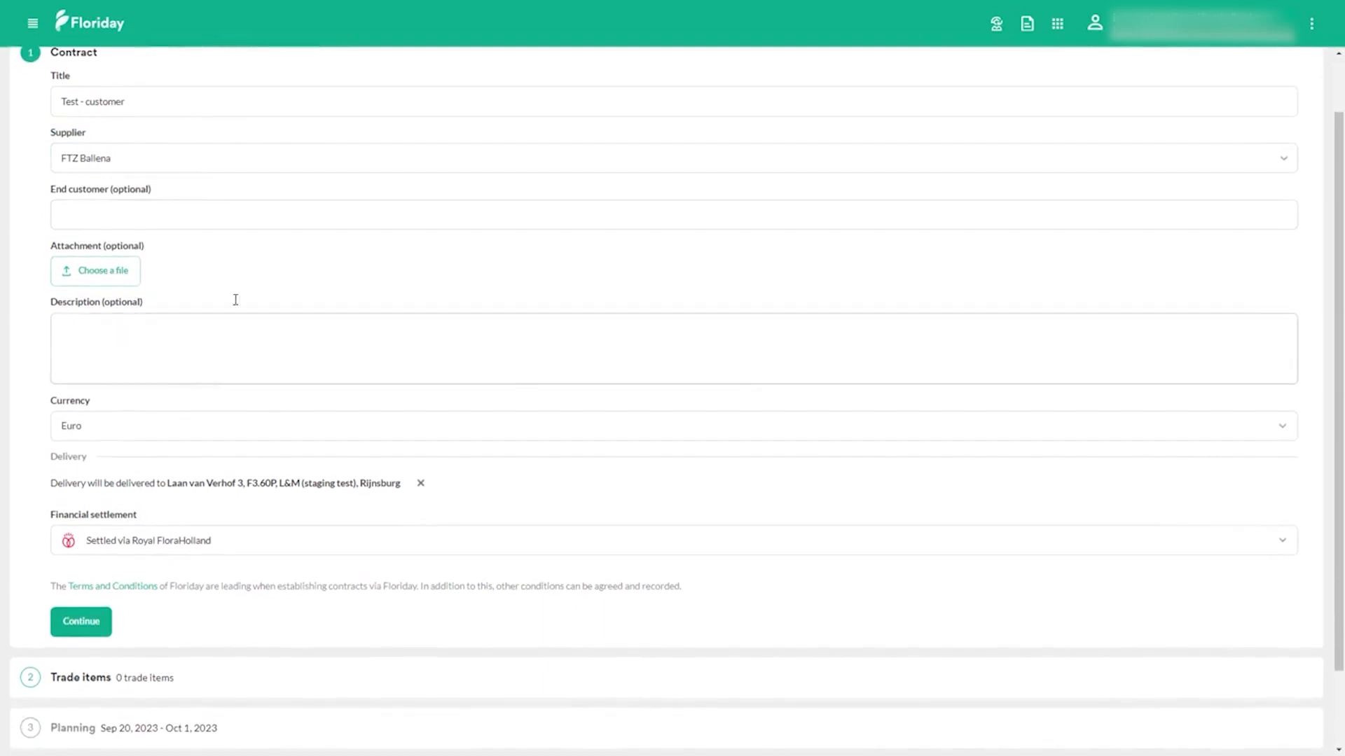
left_click(157, 426)
left_click(157, 426)
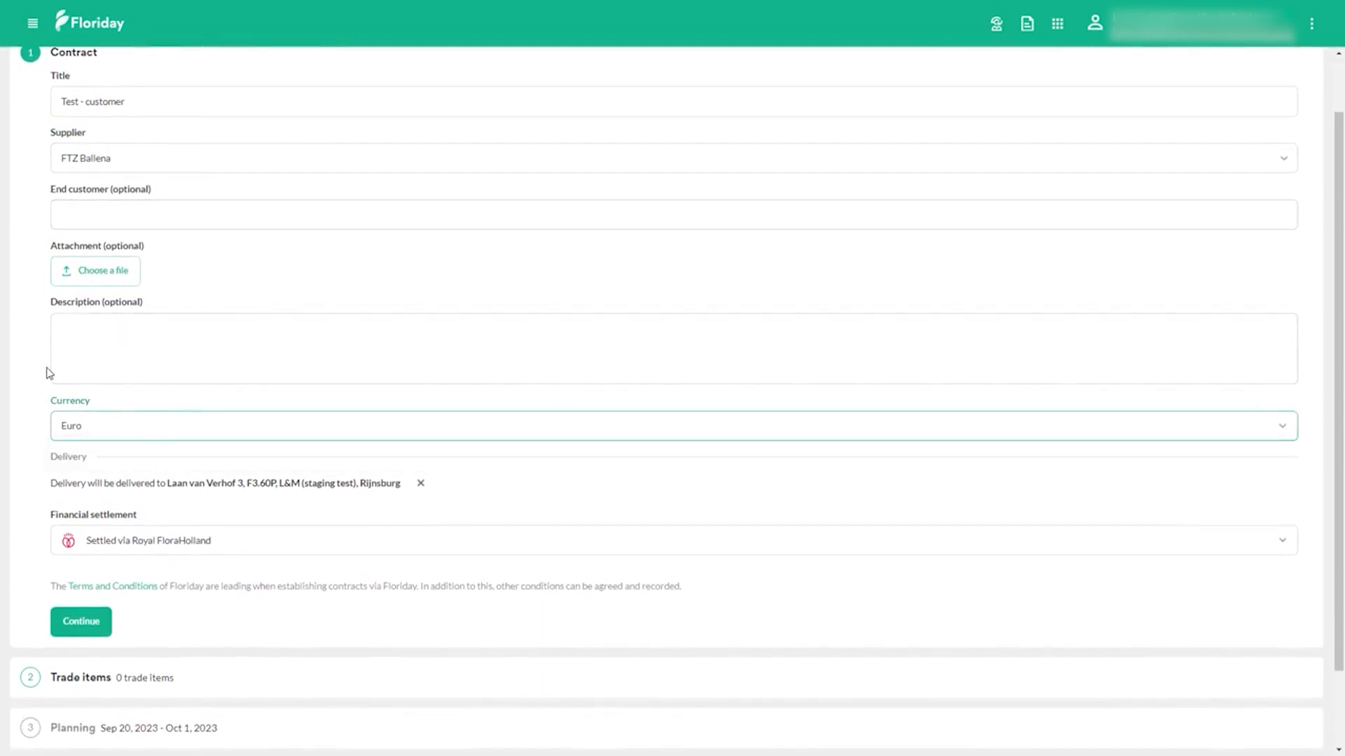
scroll(49, 372, "down", 1)
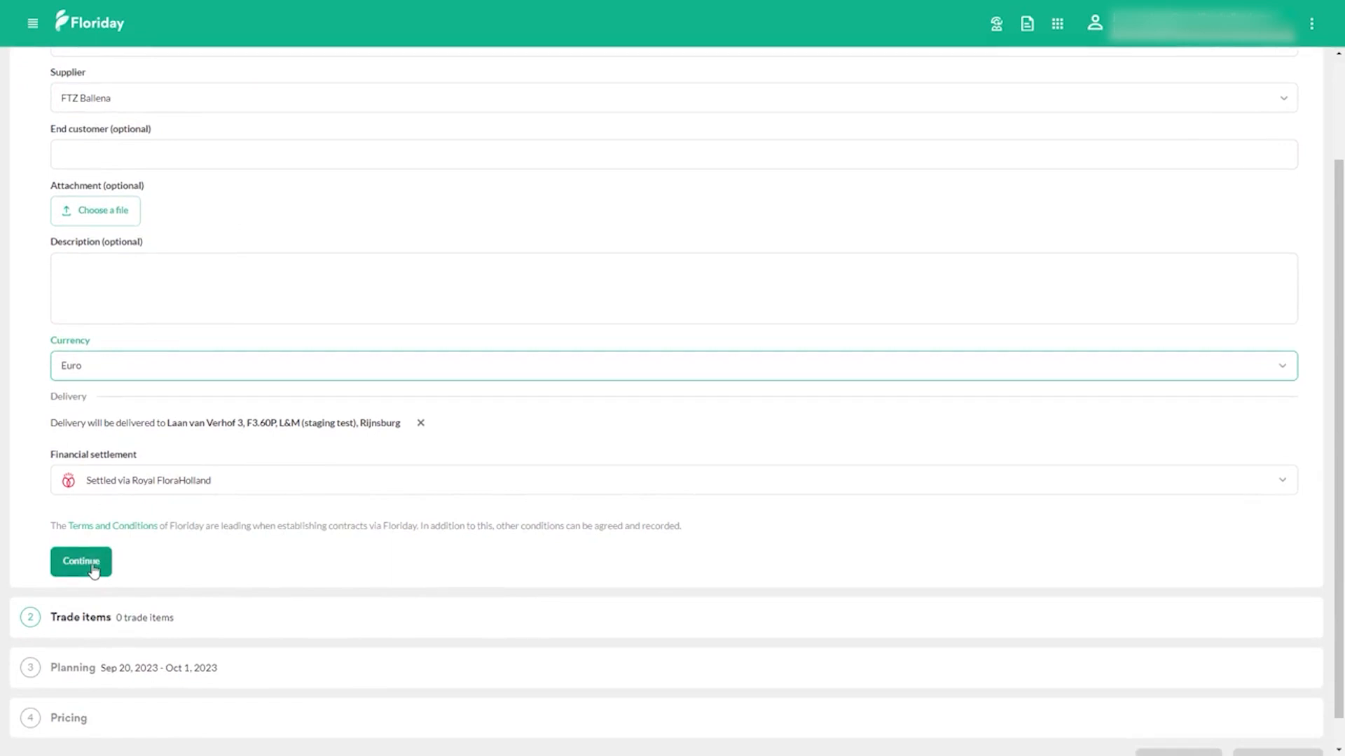
left_click(93, 568)
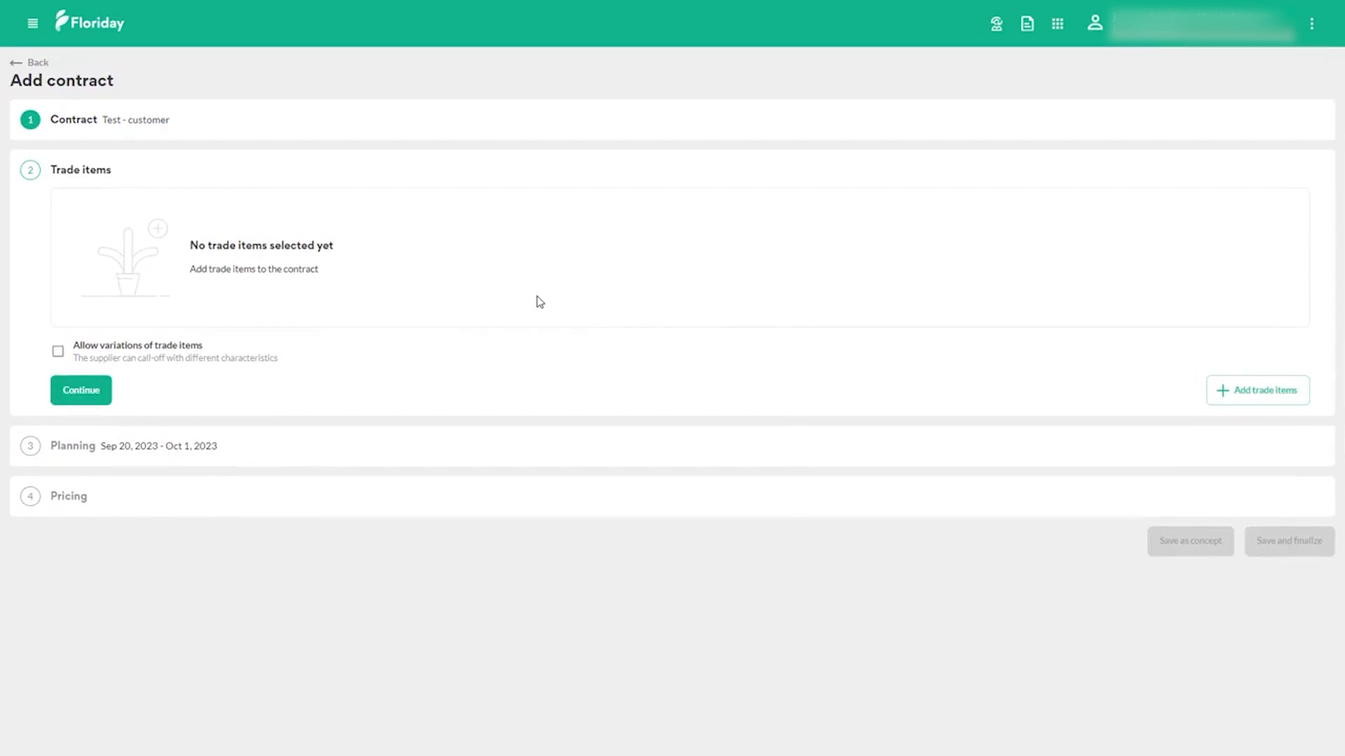
Step: Add Chrysant Wit (C60-TR) and Chrysant Paars (c60-TRN) with packing configuration 660 3×3×50 - SW to the contract and proceed to planning
left_click(1261, 396)
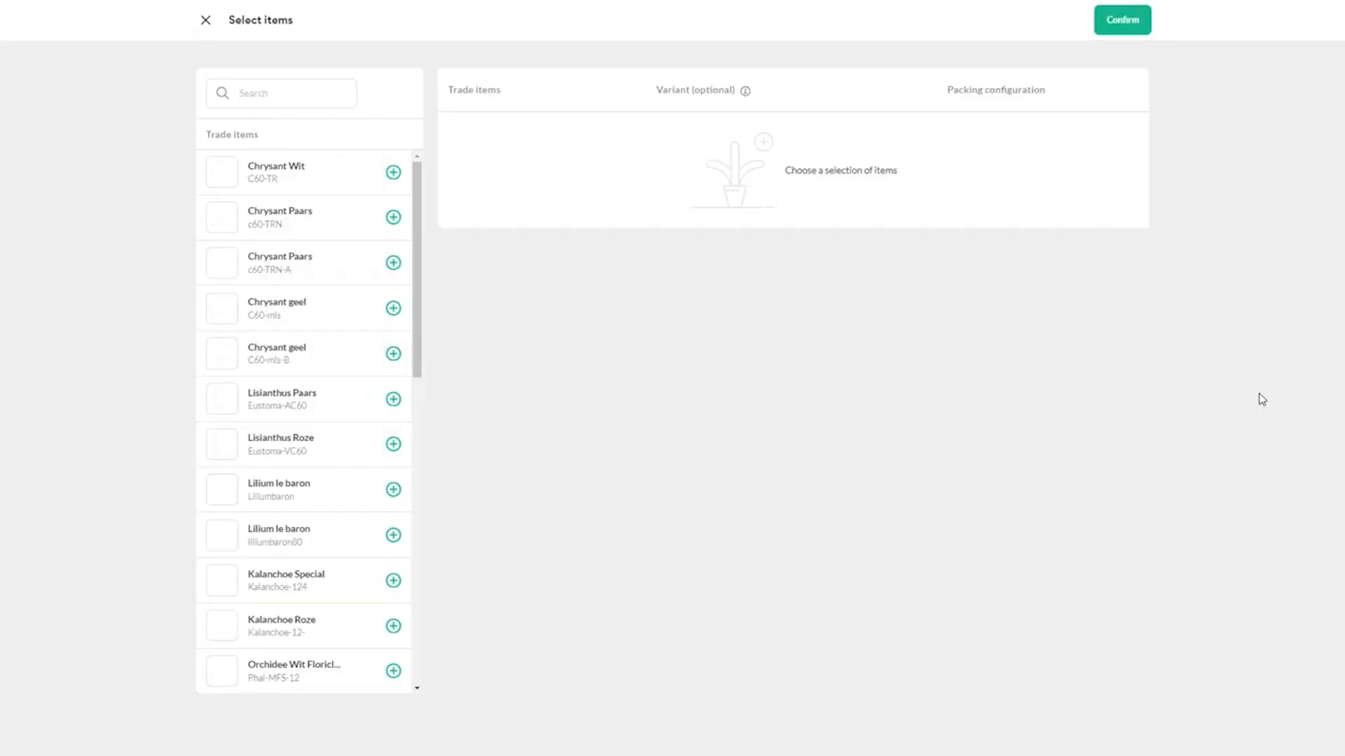
left_click(393, 173)
left_click(393, 217)
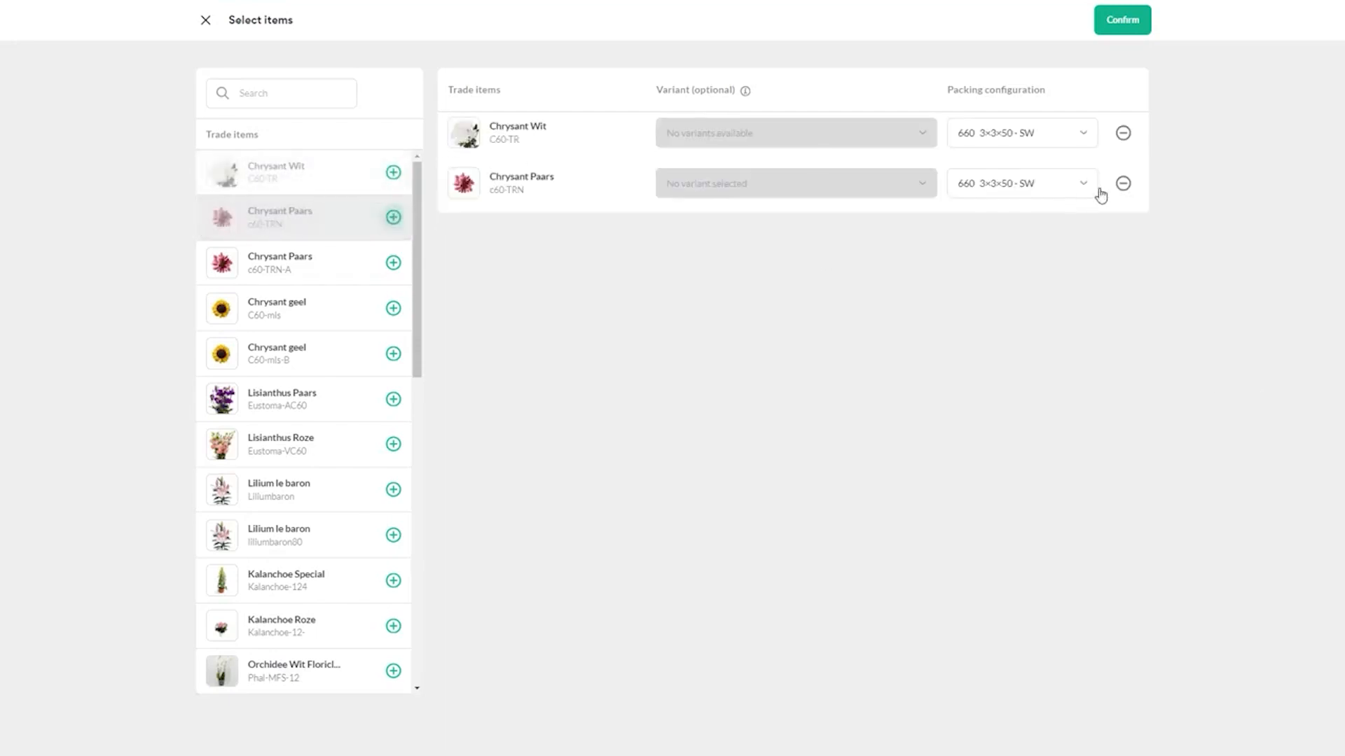
left_click(1044, 140)
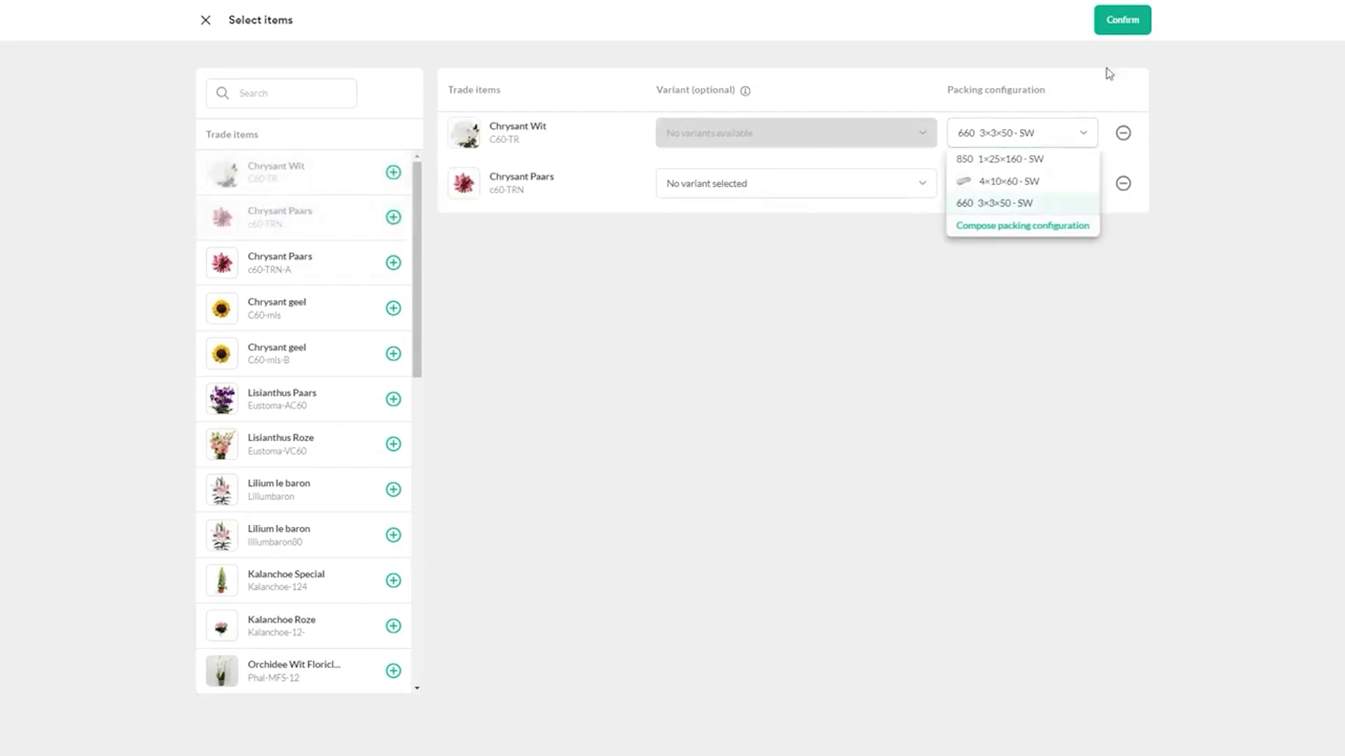
left_click(1137, 30)
left_click(1139, 35)
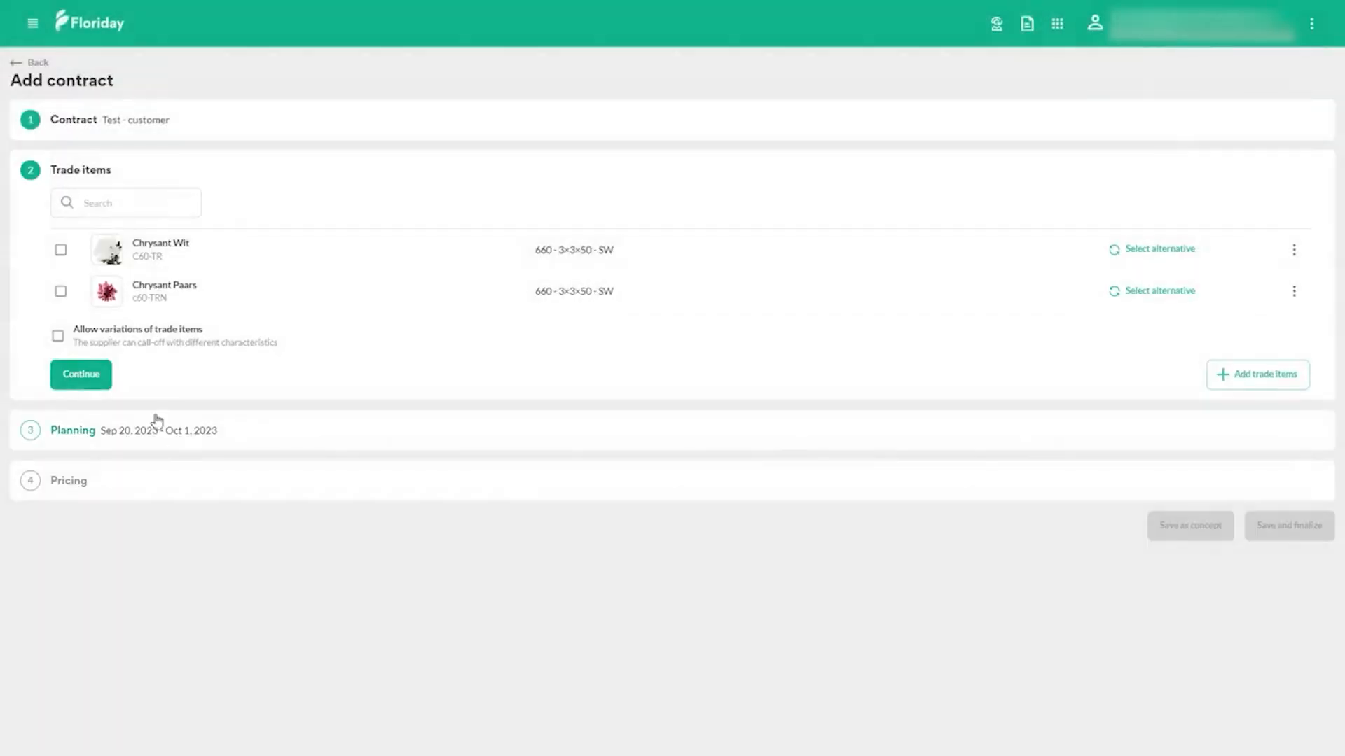
left_click(81, 374)
Step: Set the contract's end date to 12/31/2023 with Week as the period, and proceed to pricing
left_click(757, 269)
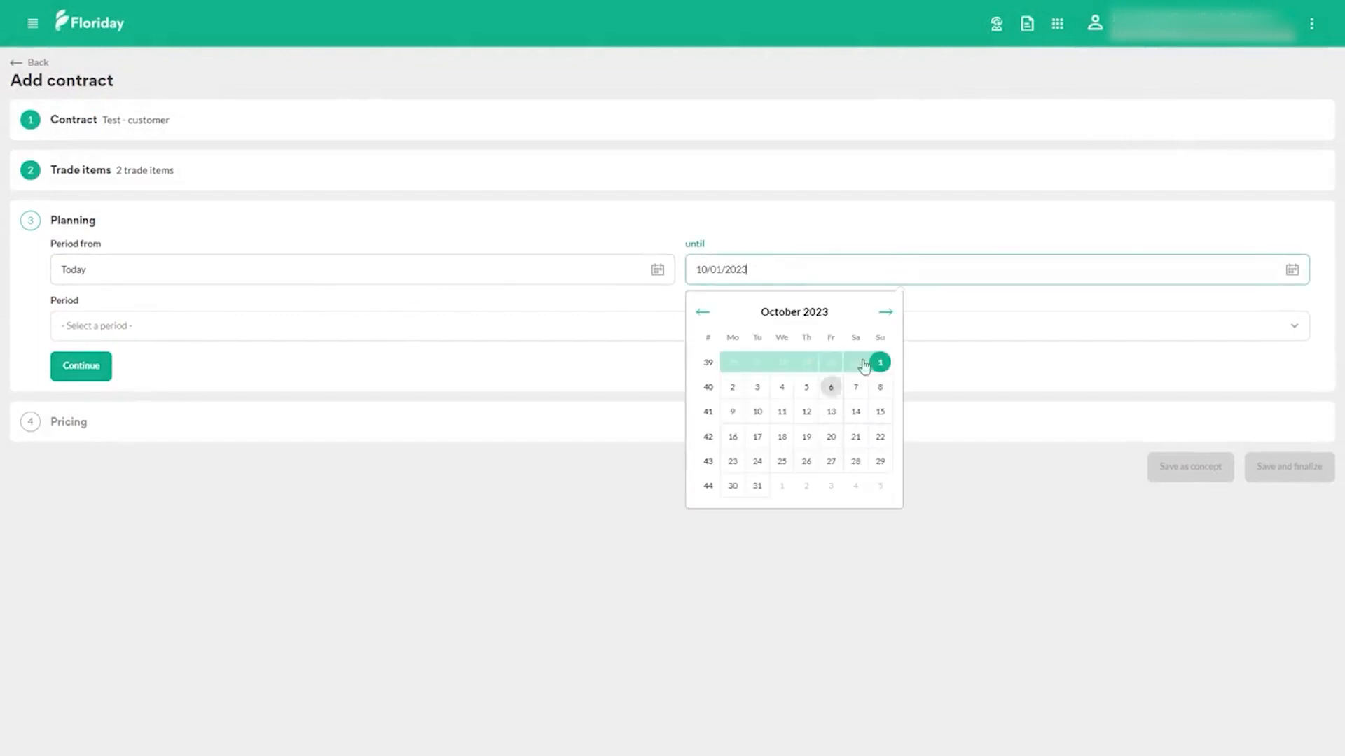
left_click(885, 312)
left_click(885, 311)
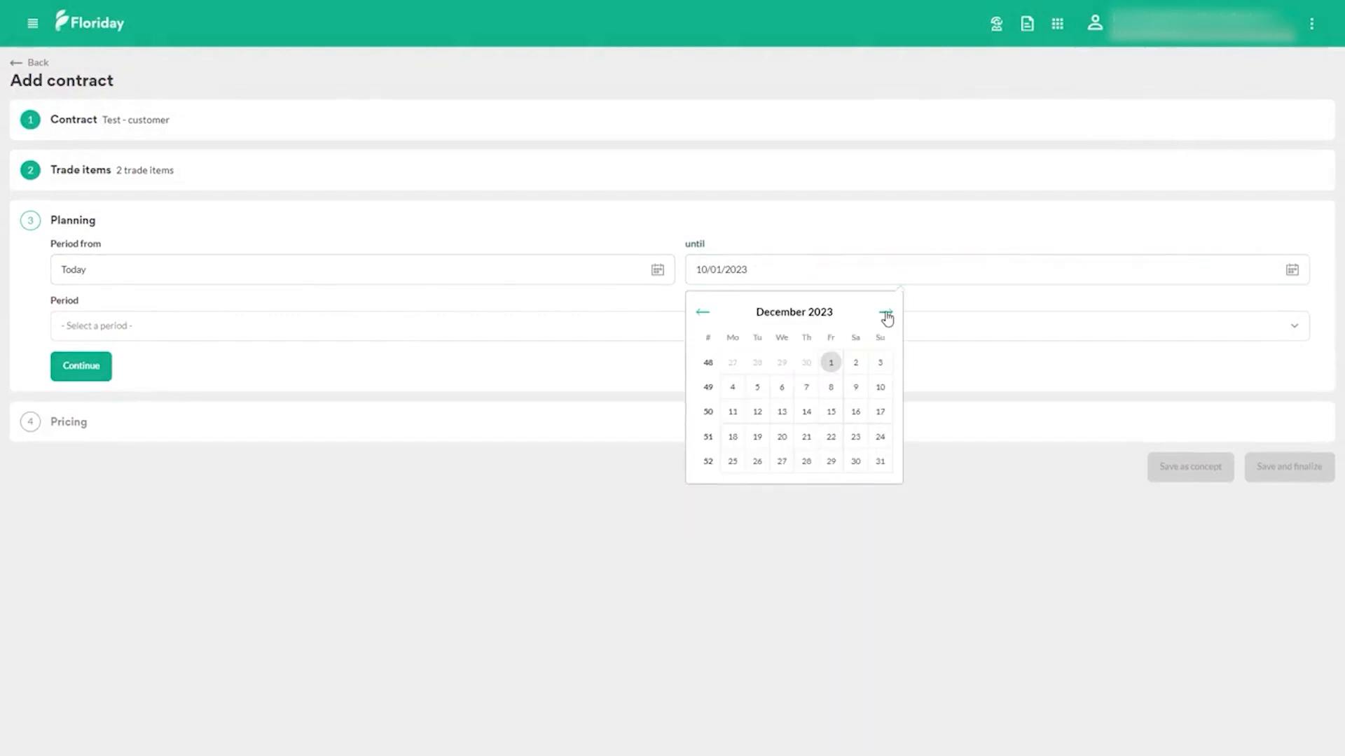
left_click(879, 461)
left_click(387, 332)
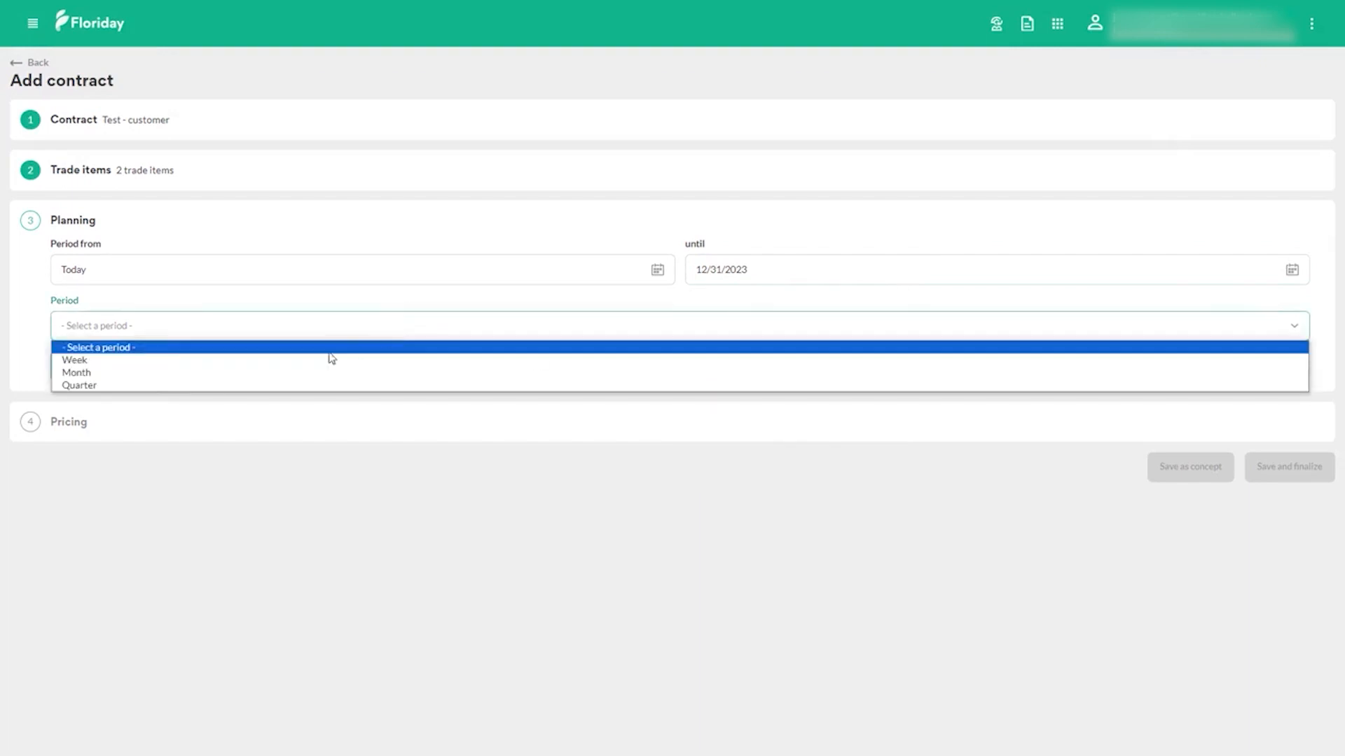
left_click(319, 360)
left_click(99, 372)
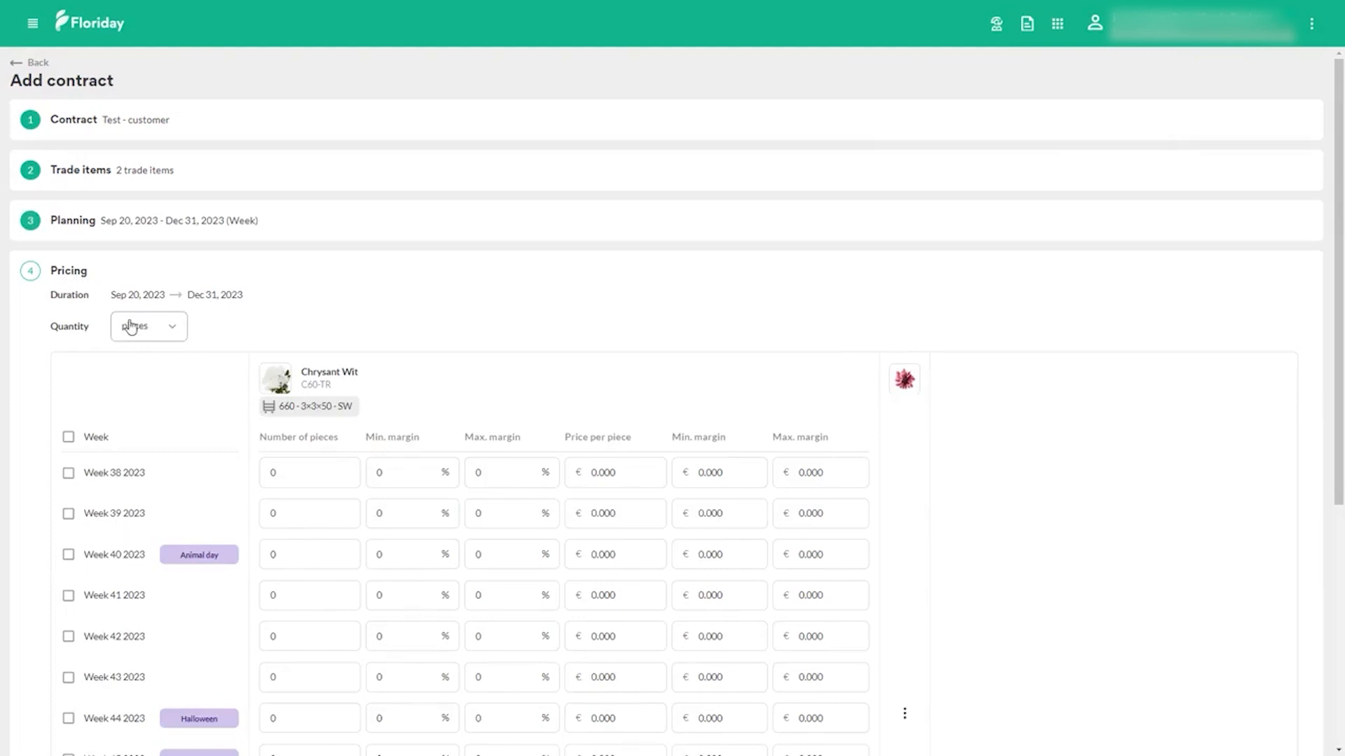
Step: Express quantities in packages and enter 100 packages at €2.000 per piece for Chrysant Wit in week 38 2023
left_click(135, 326)
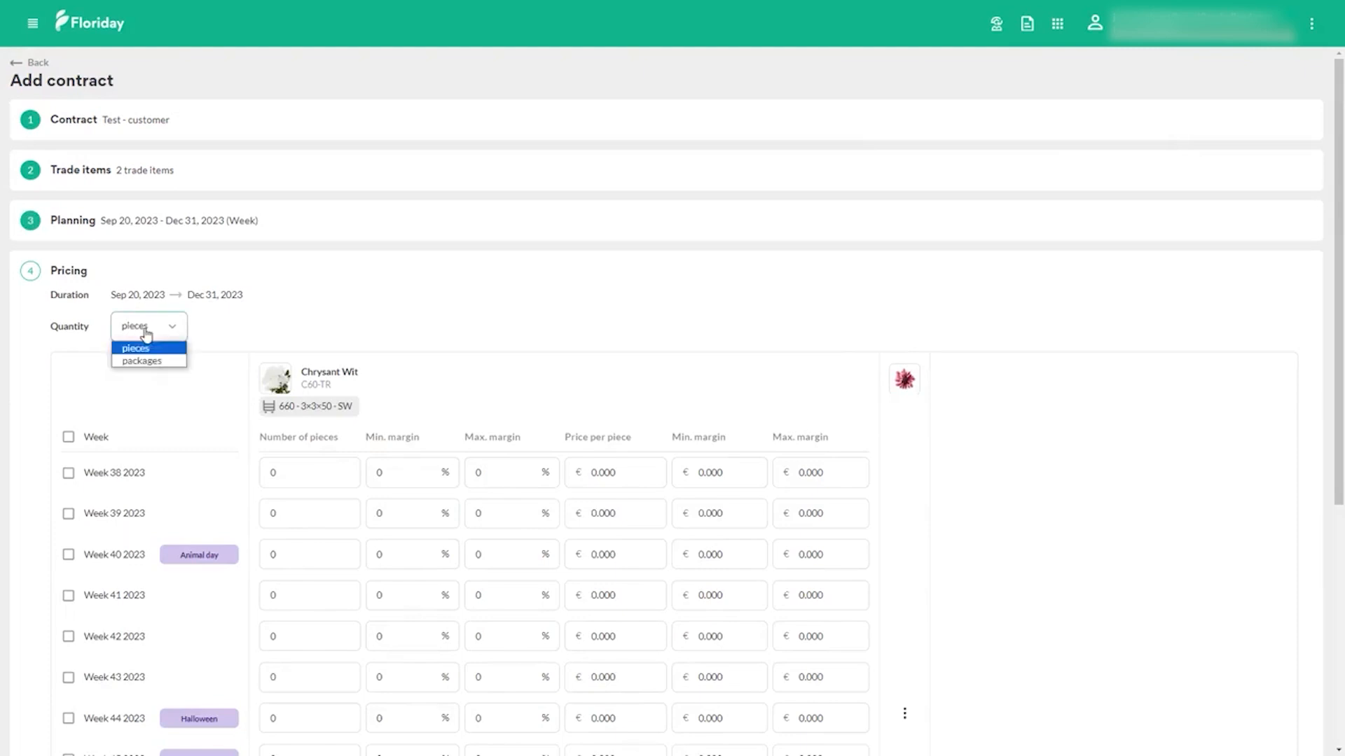
left_click(146, 362)
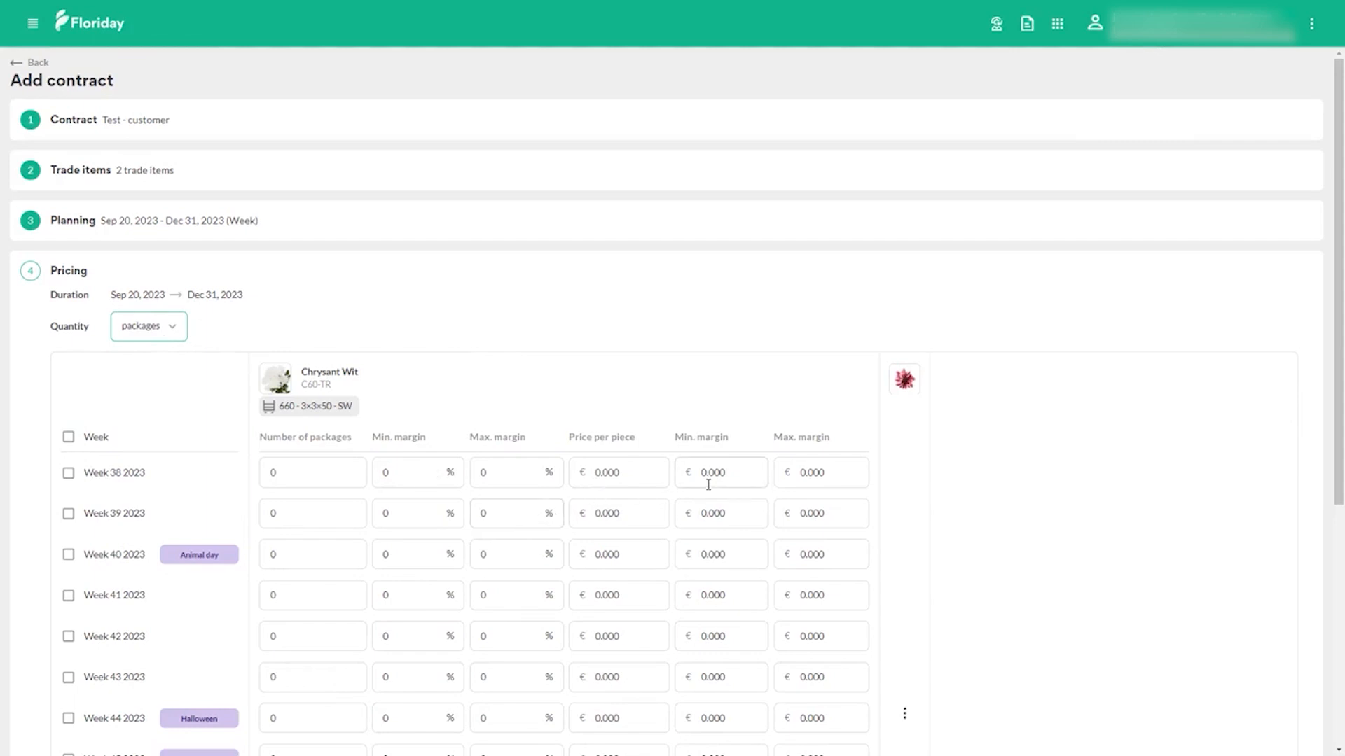
left_click(313, 470)
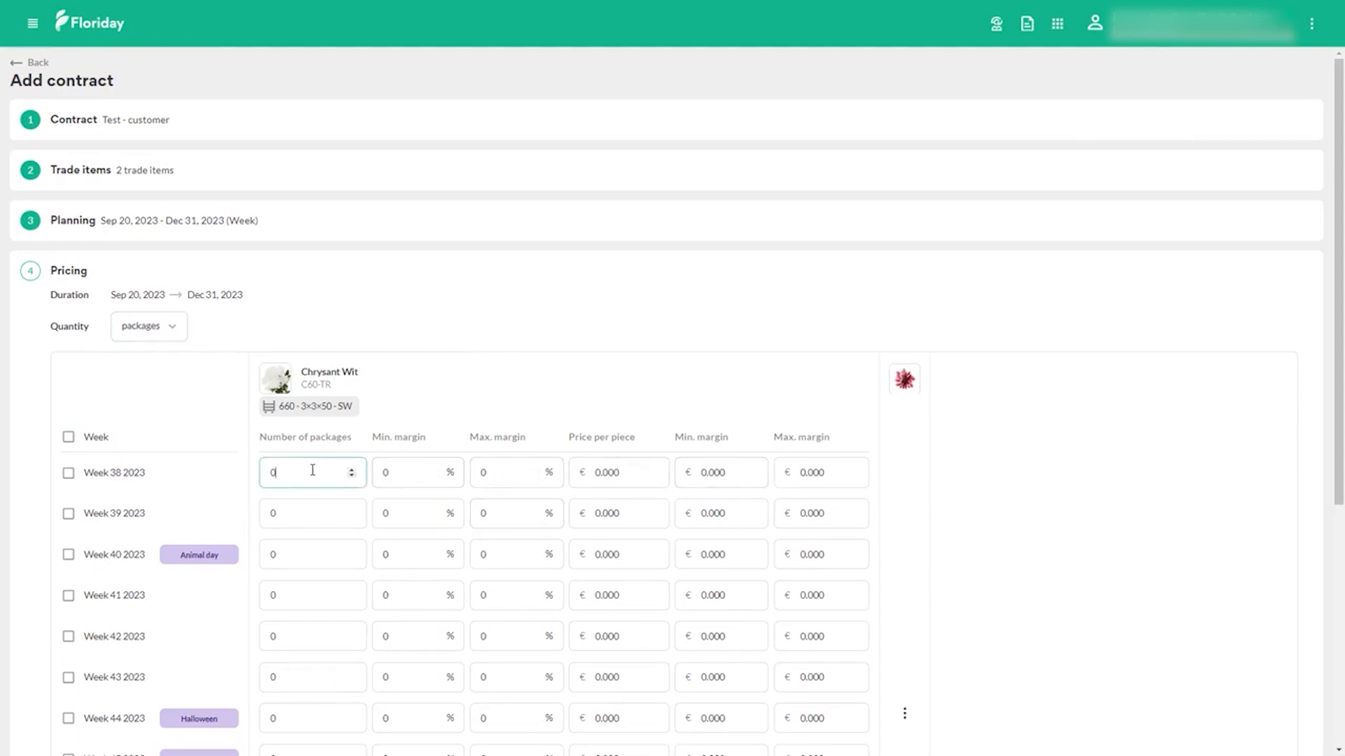
left_click(631, 469)
type("2")
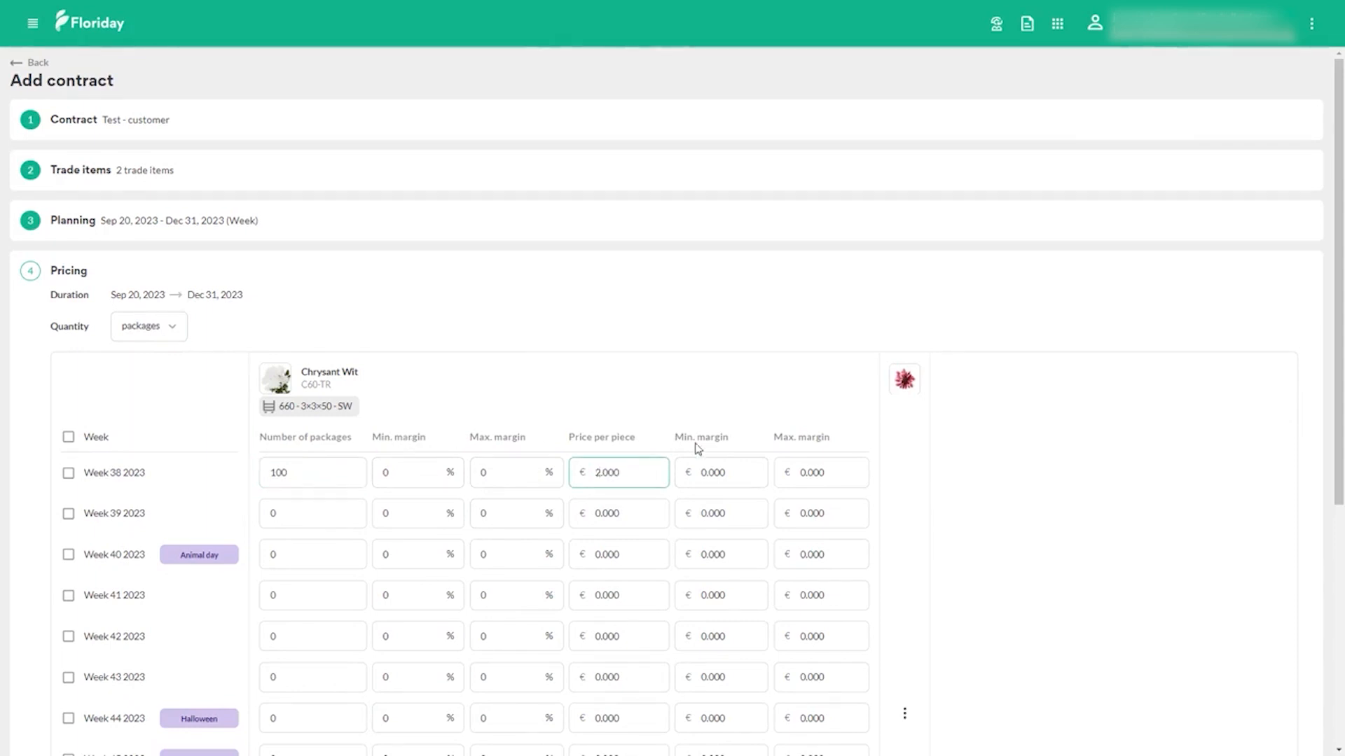
Step: Open Chrysant Paars, select all weeks and set the number of packages to 100 for all trade items in the contract
left_click(906, 408)
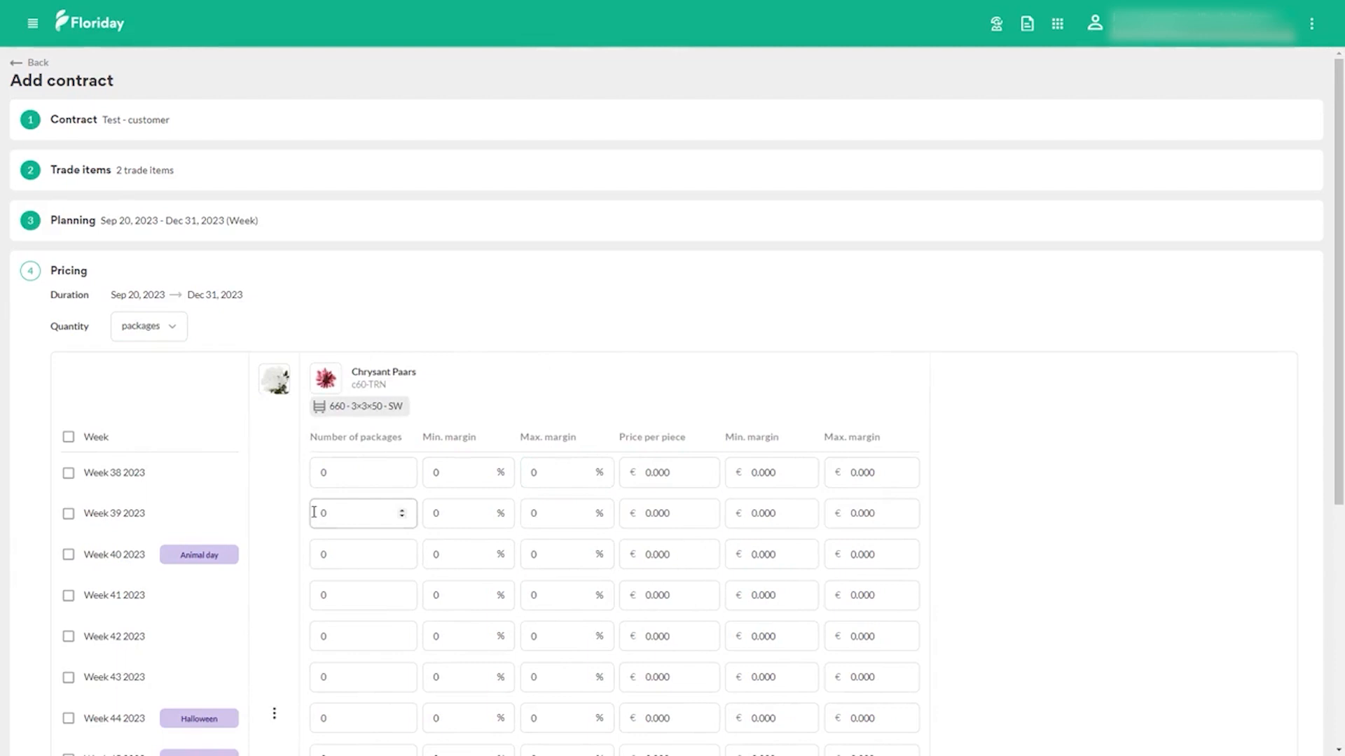
scroll(313, 513, "down", 3)
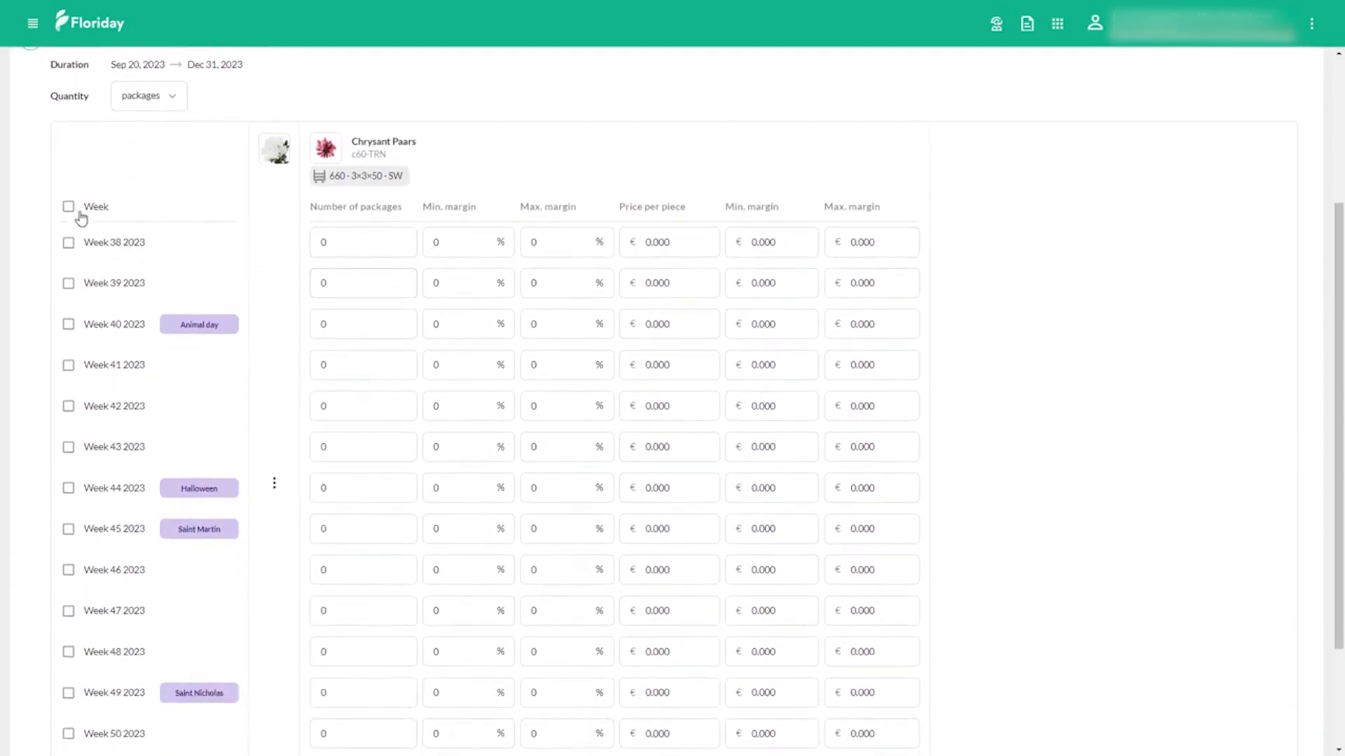
left_click(69, 208)
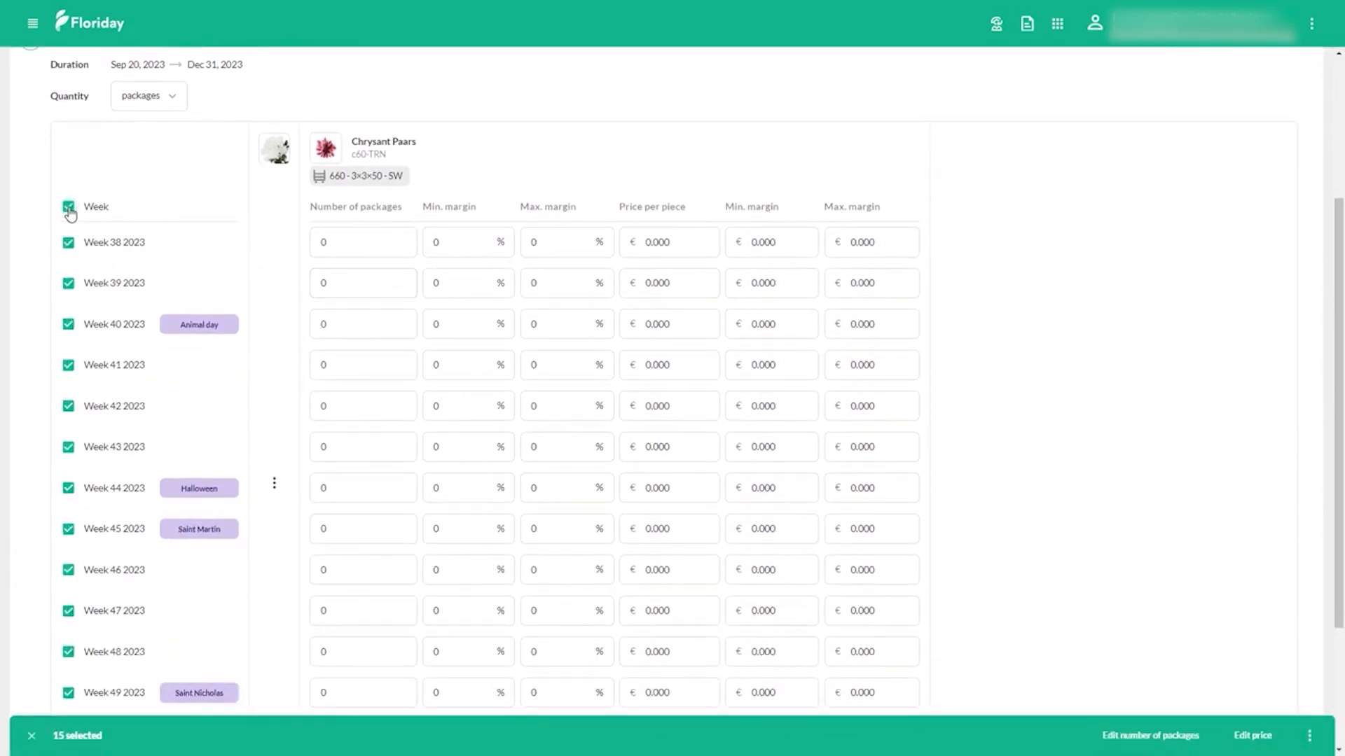
left_click(1130, 737)
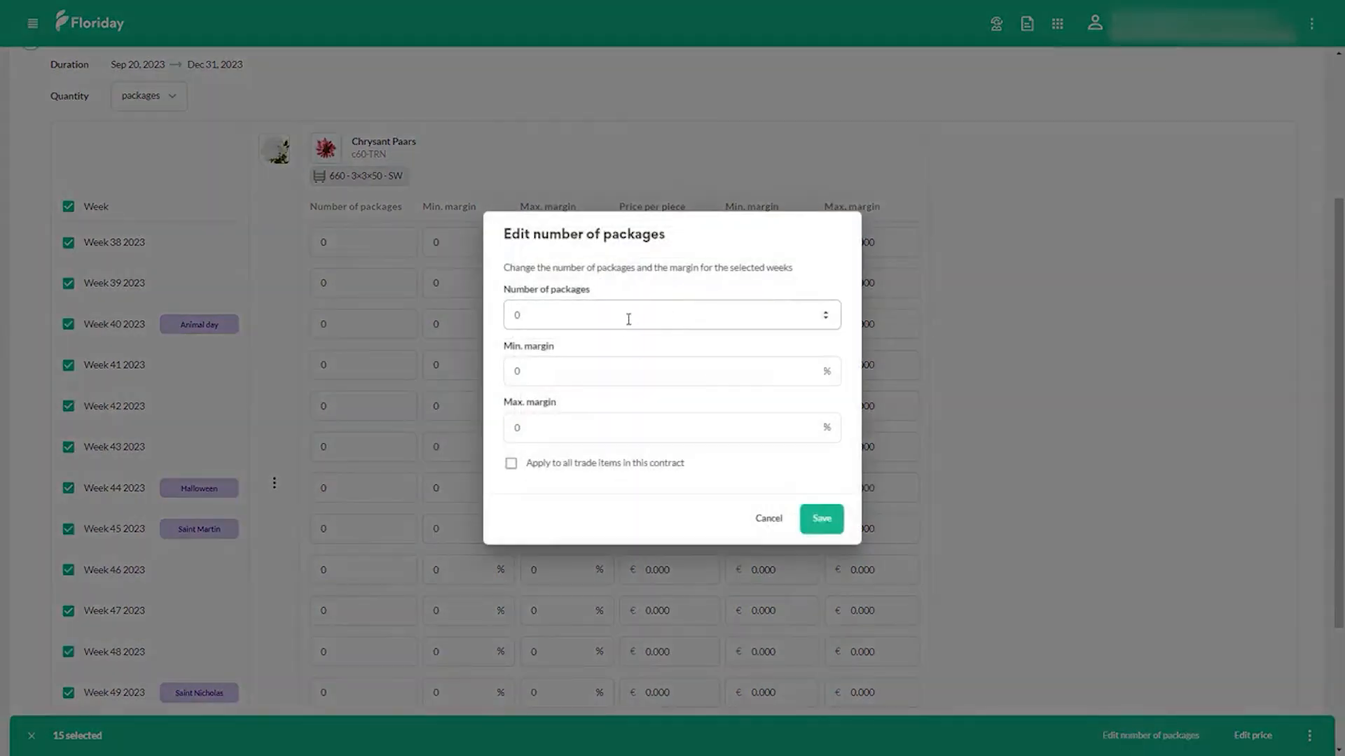
left_click(628, 319)
left_click(557, 463)
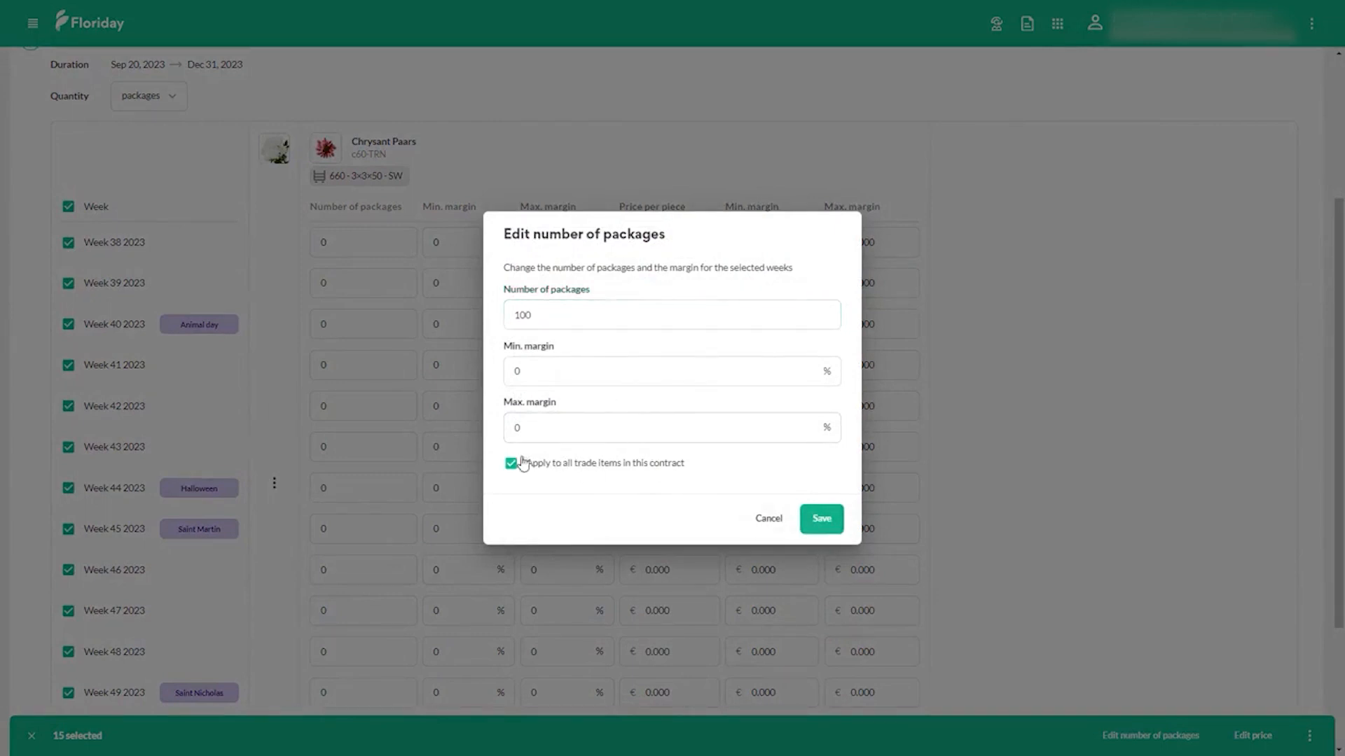
left_click(816, 520)
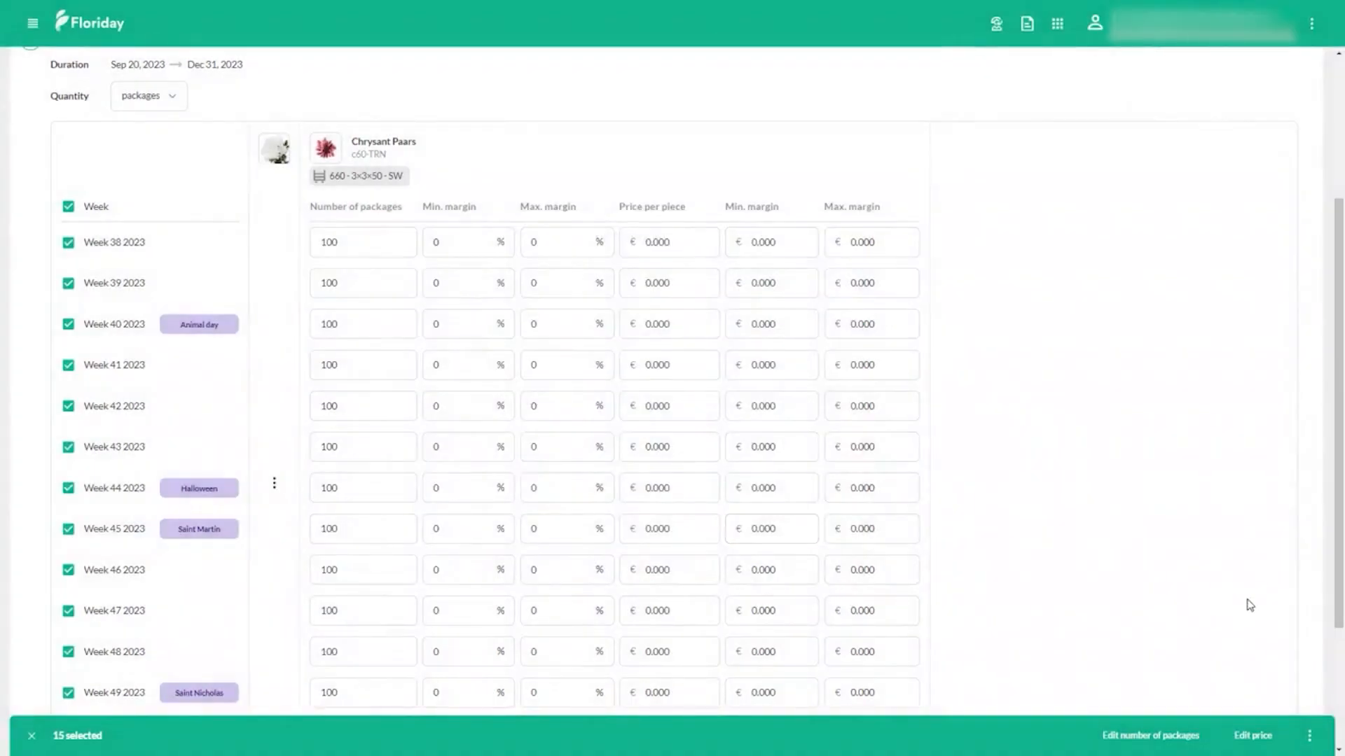
Step: Set the price per piece to €0.200 in all selected weeks for all trade items in the contract
left_click(1253, 735)
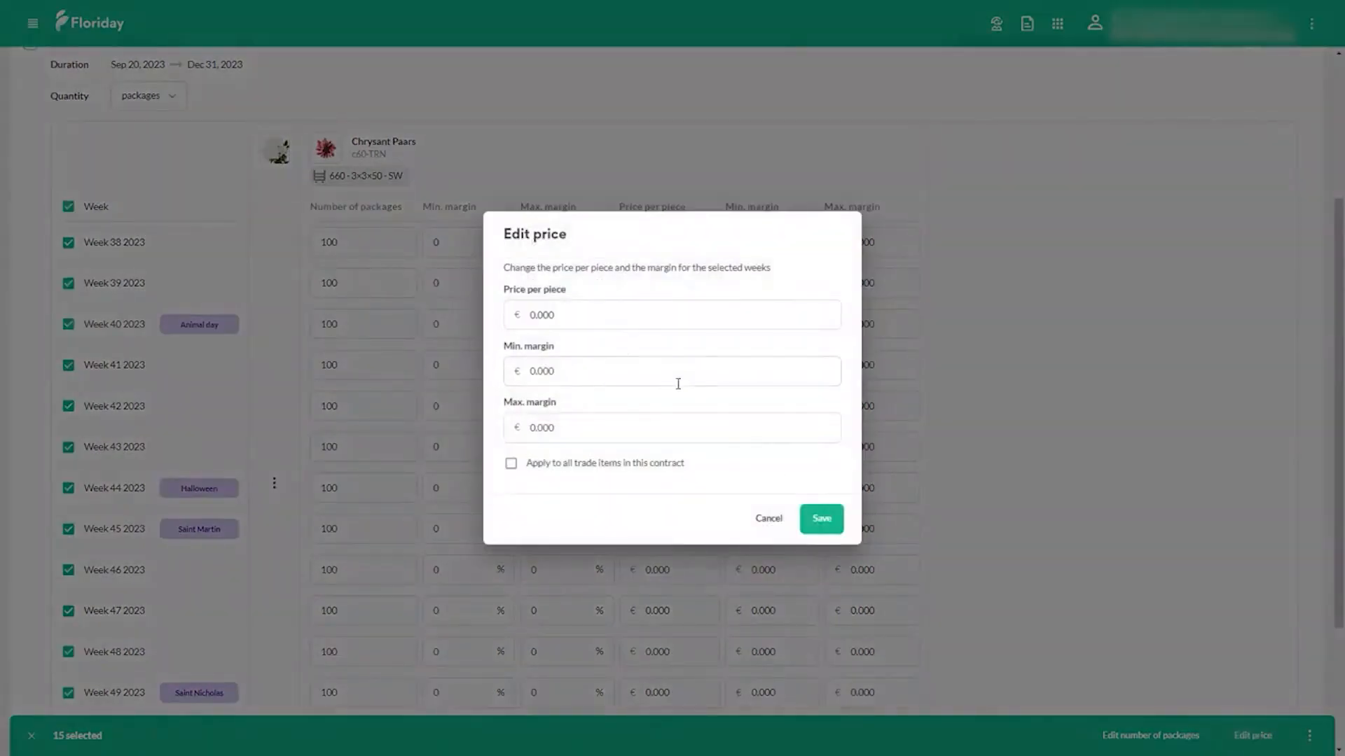
left_click(560, 313)
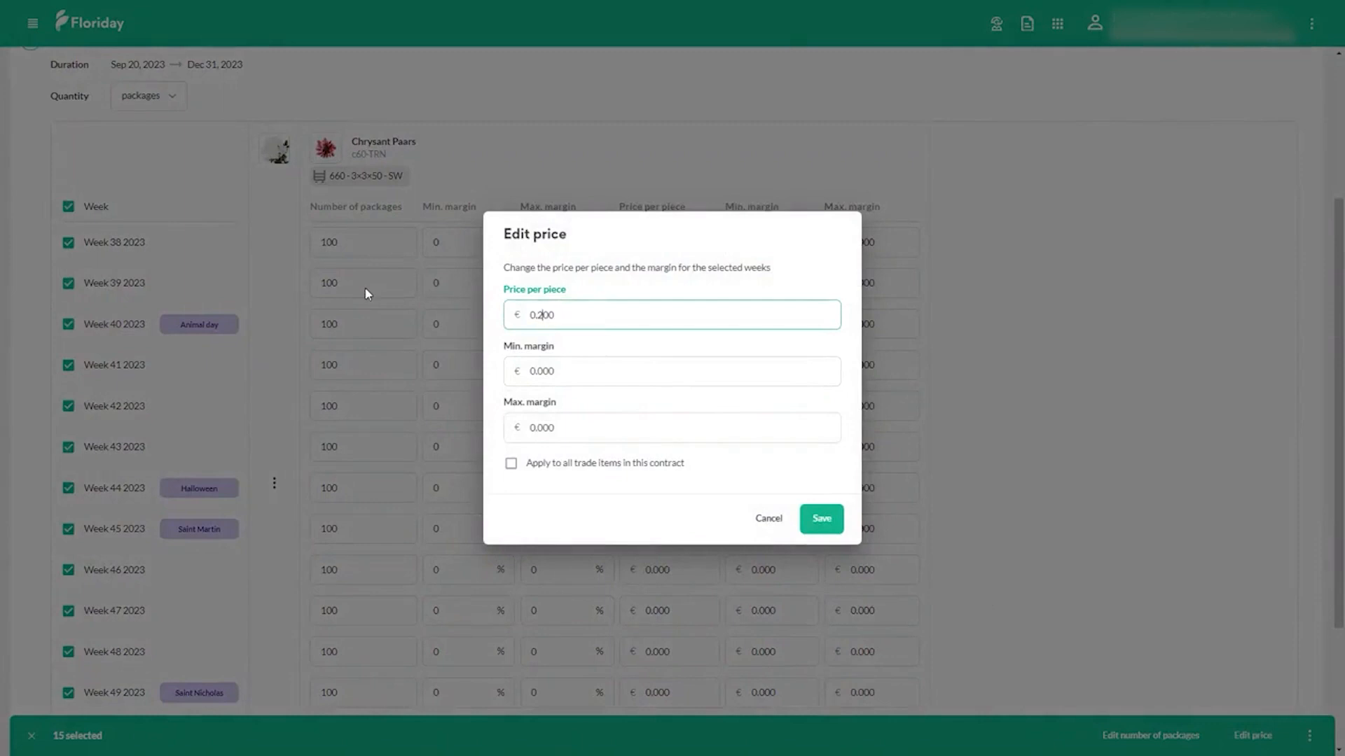
type("0.2")
left_click(551, 463)
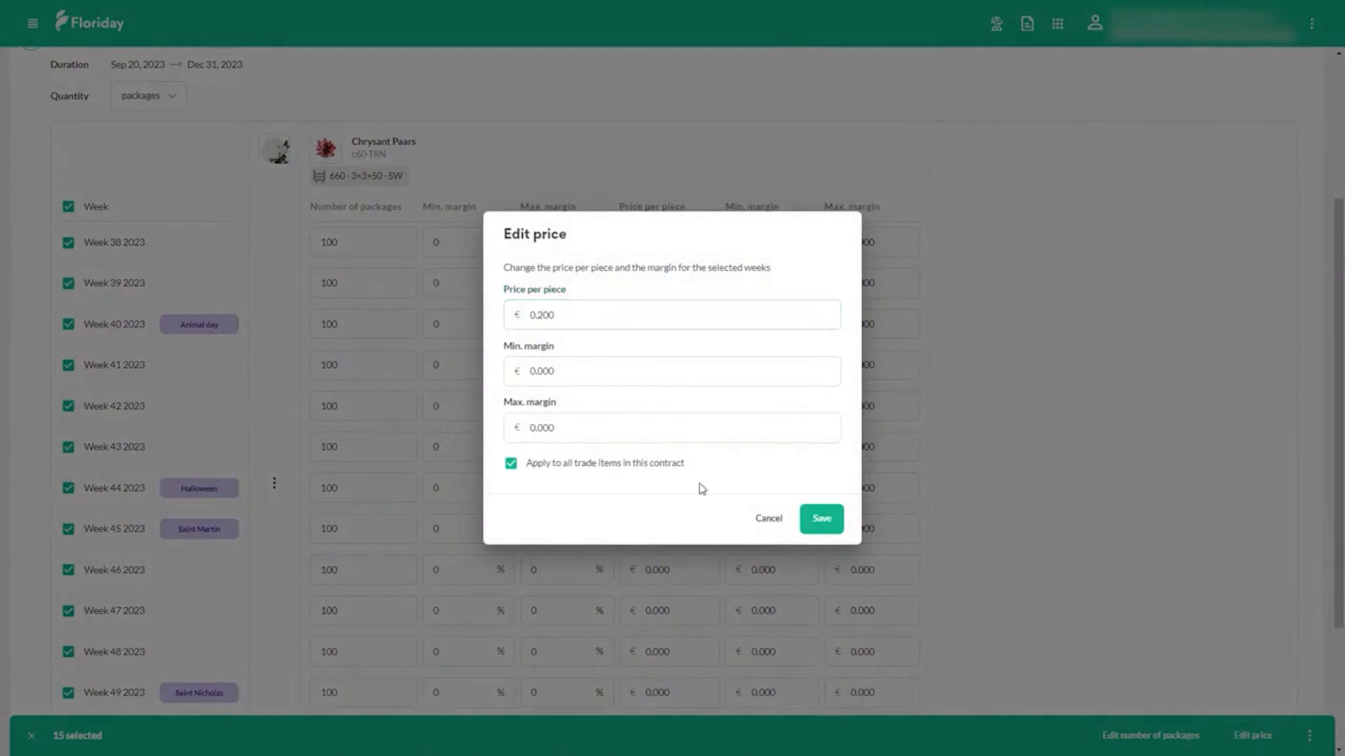
left_click(836, 520)
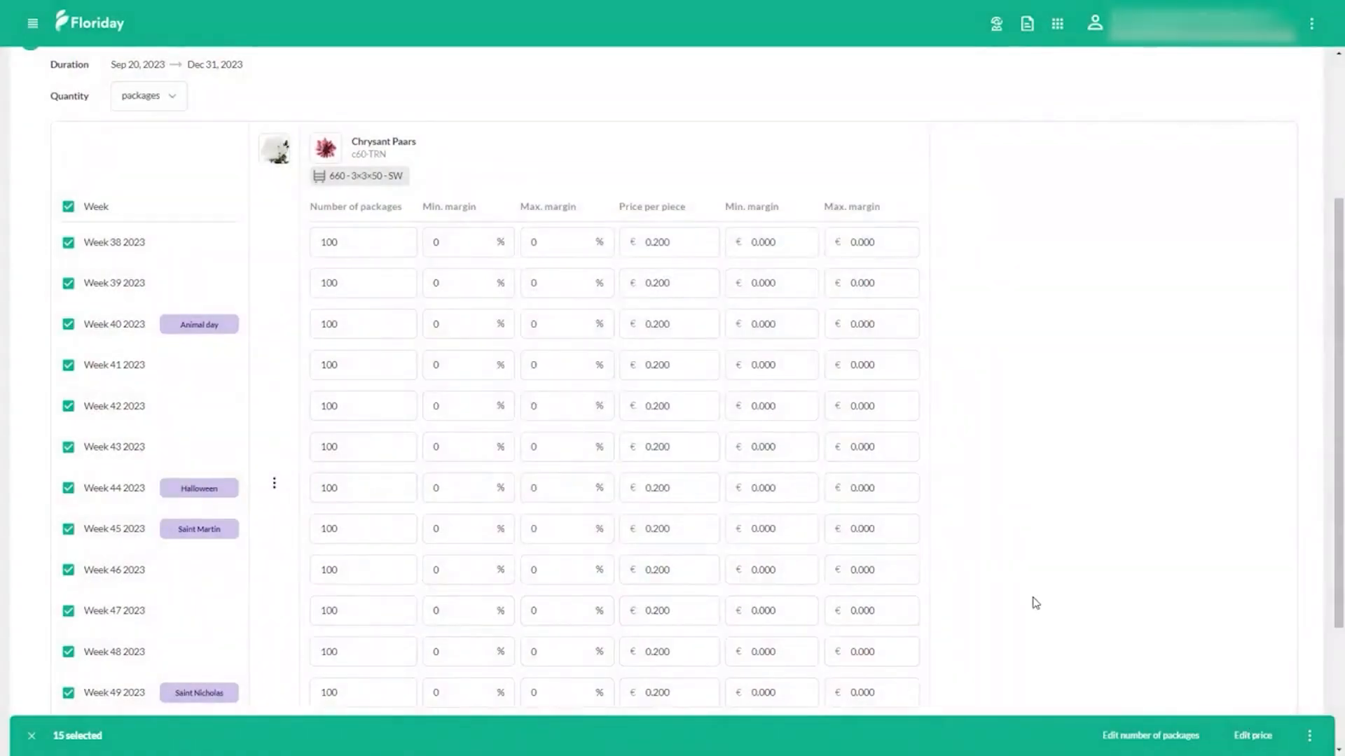
Step: Clear the selection of all weeks, then save and finalize the contract
left_click(32, 736)
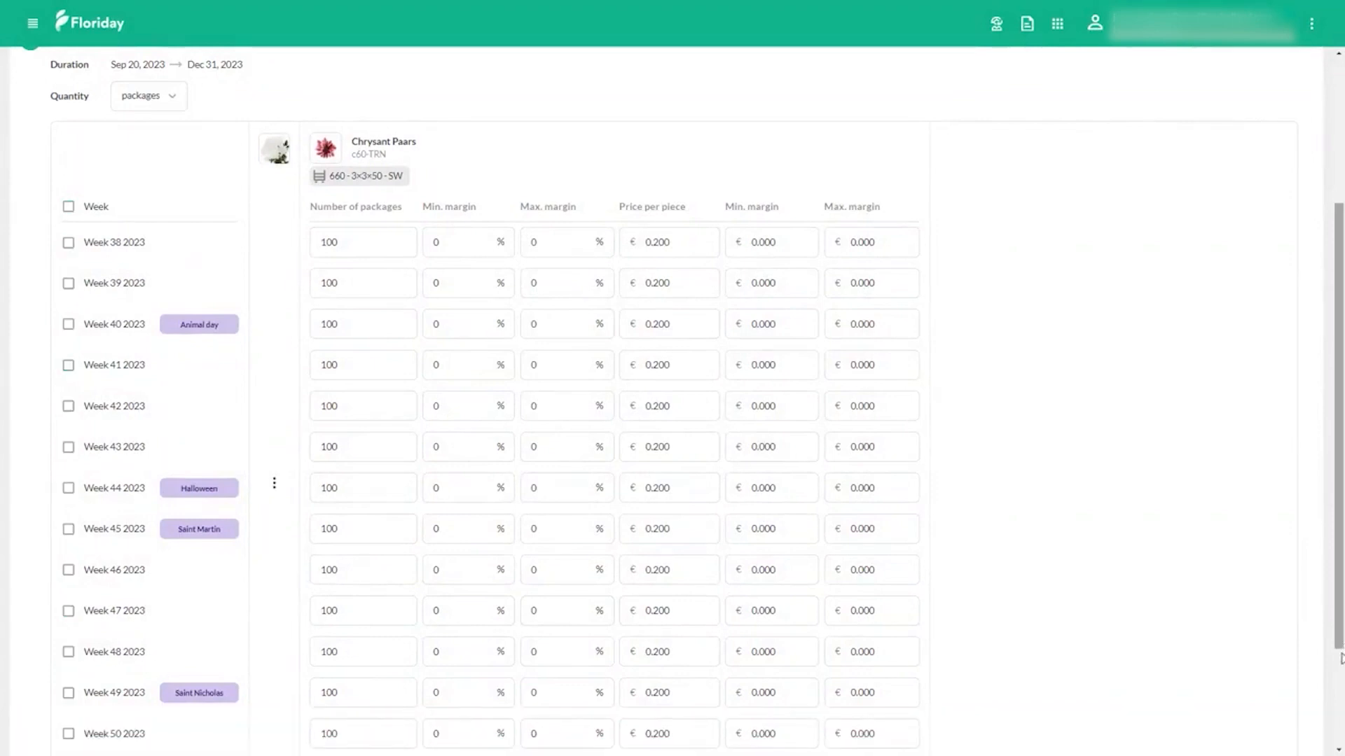
scroll(1132, 755, "up", 3)
scroll(1132, 755, "down", 6)
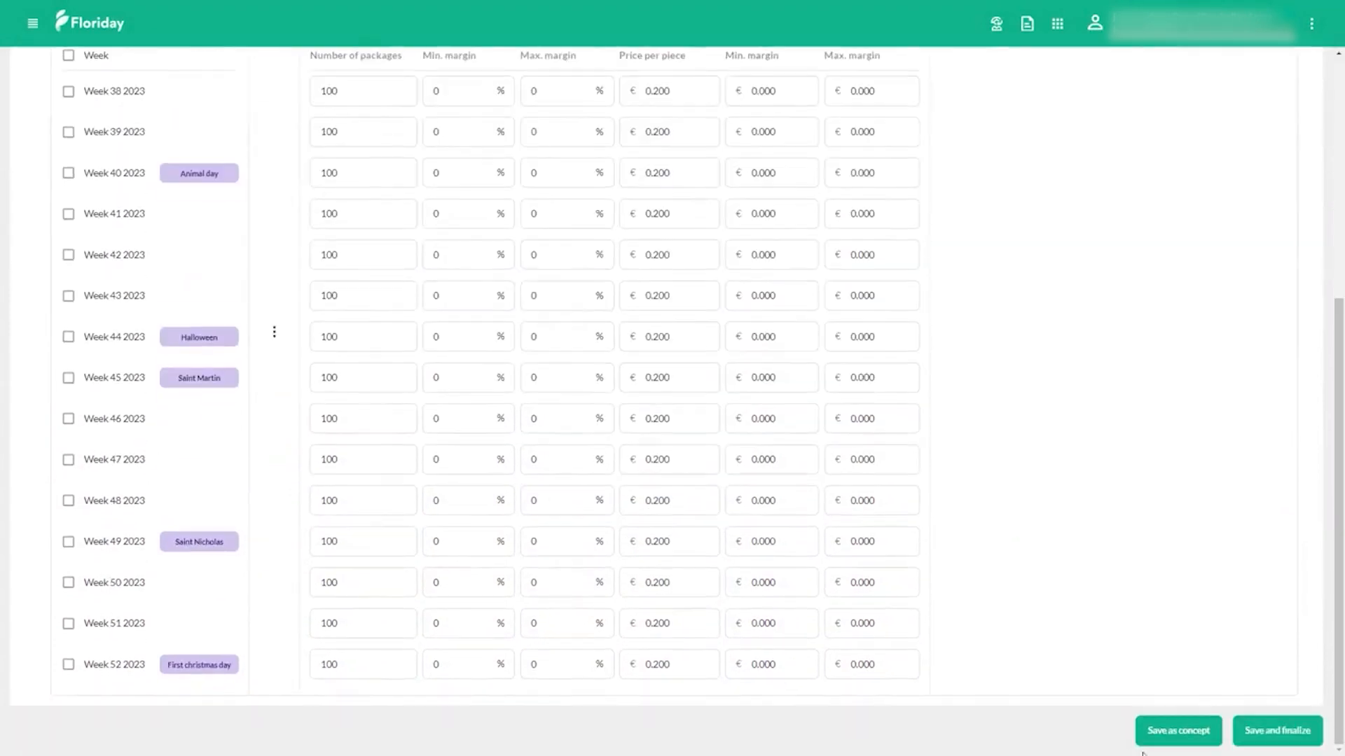
left_click(1304, 747)
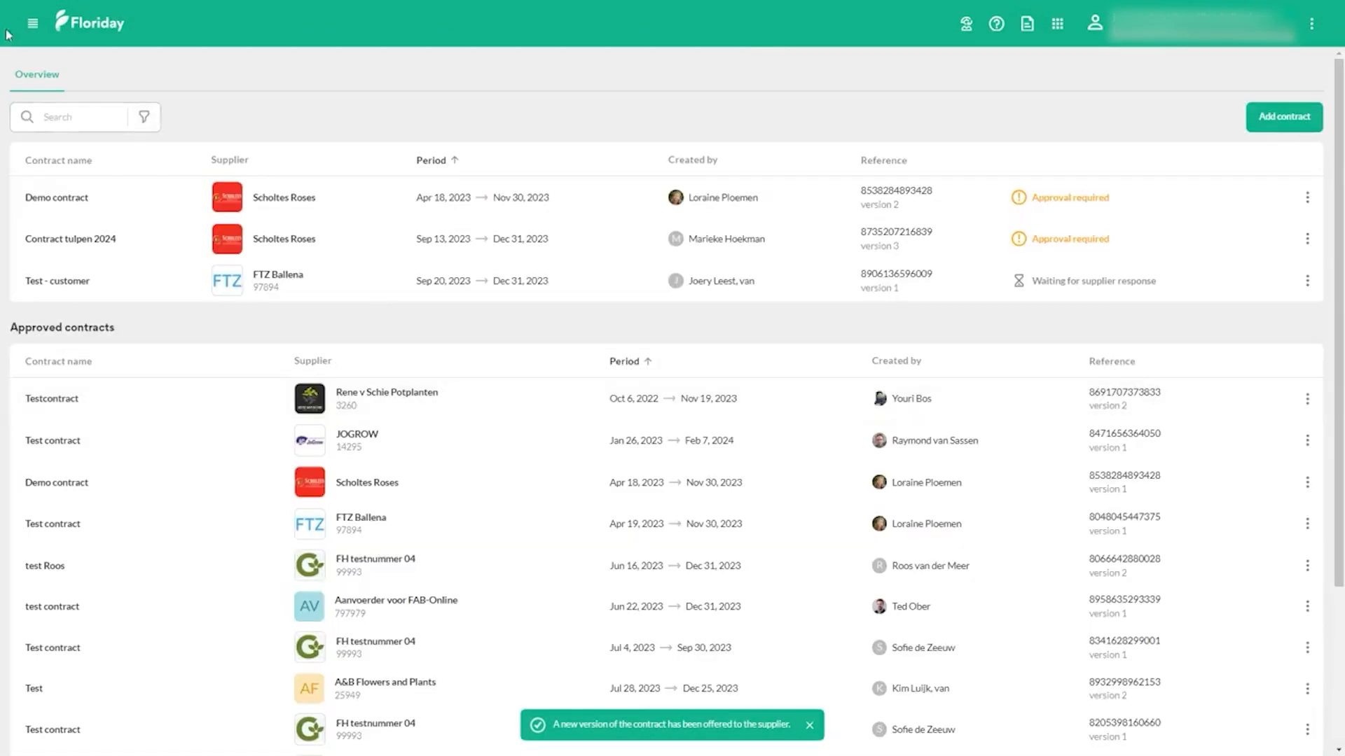
Step: Create a new standing order under Agreements based on the contract FC - test contract 25/4 with FTZ Ballena
left_click(32, 23)
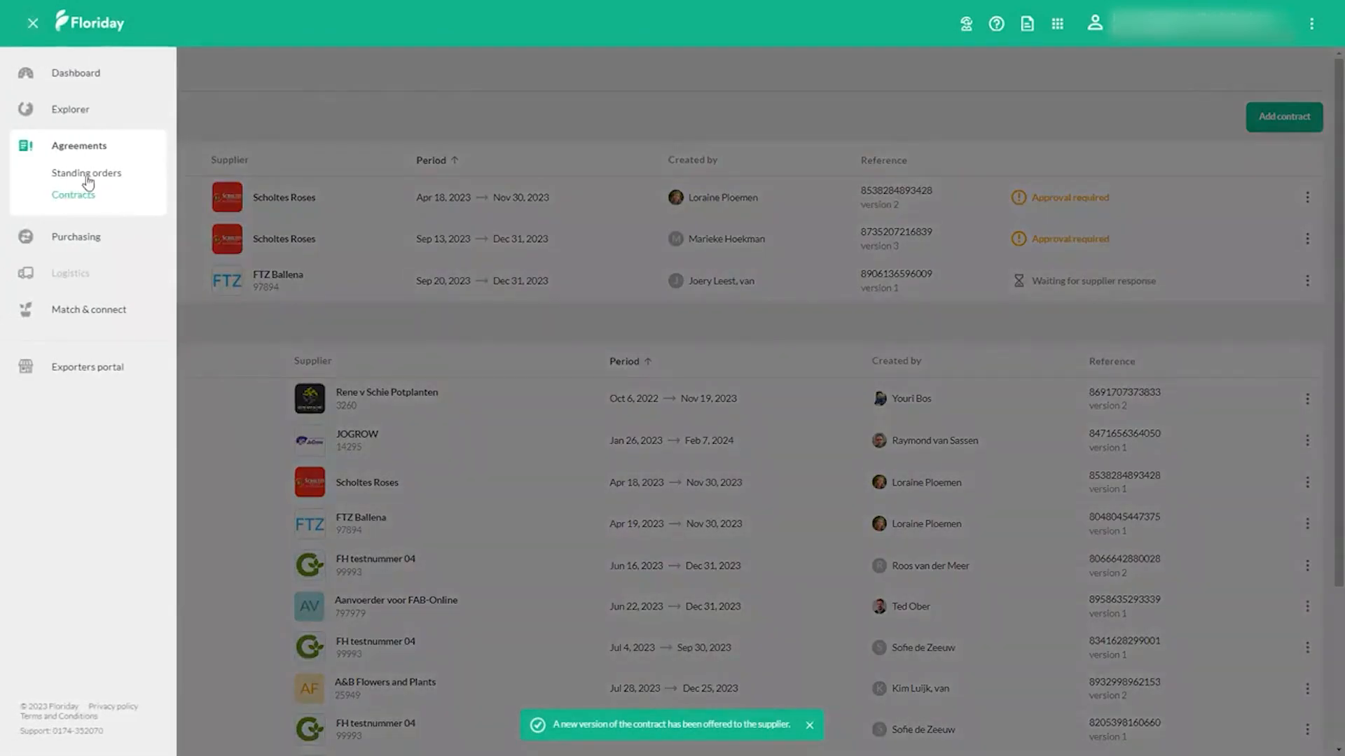
left_click(87, 174)
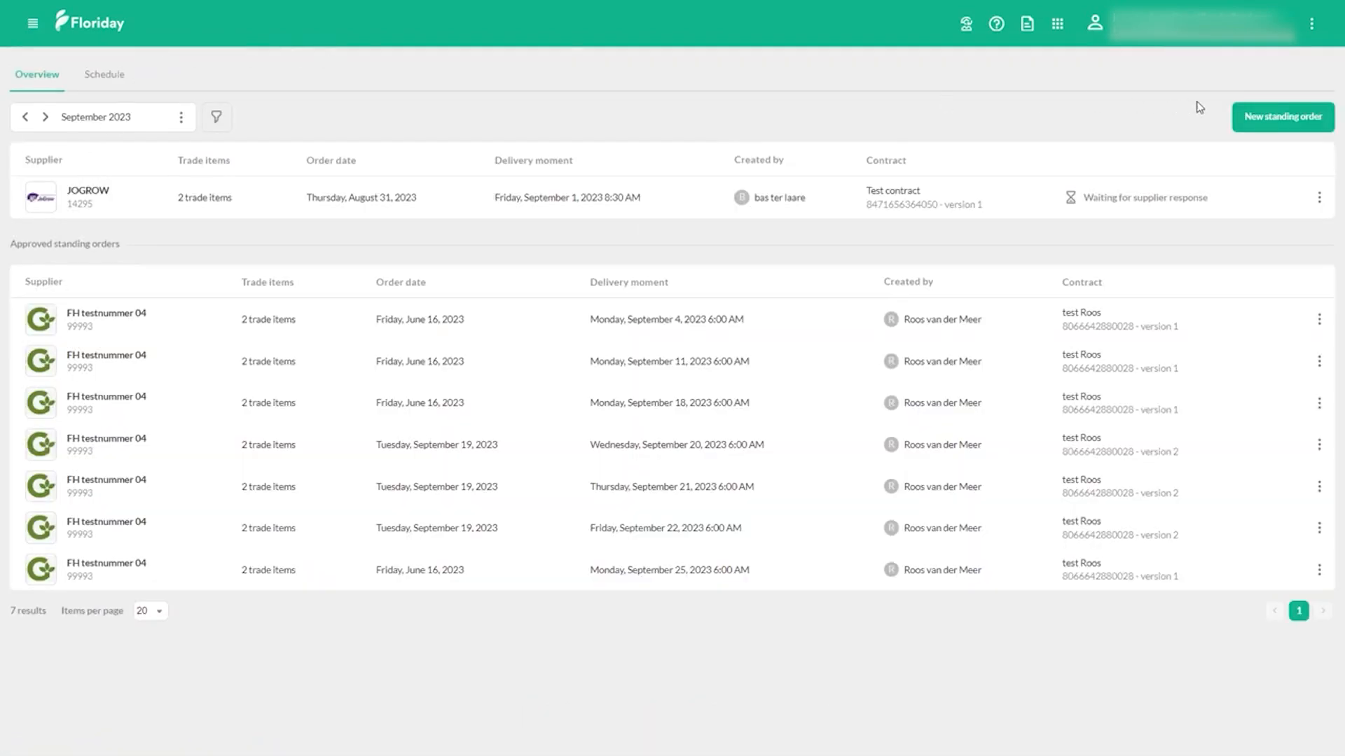
left_click(1252, 118)
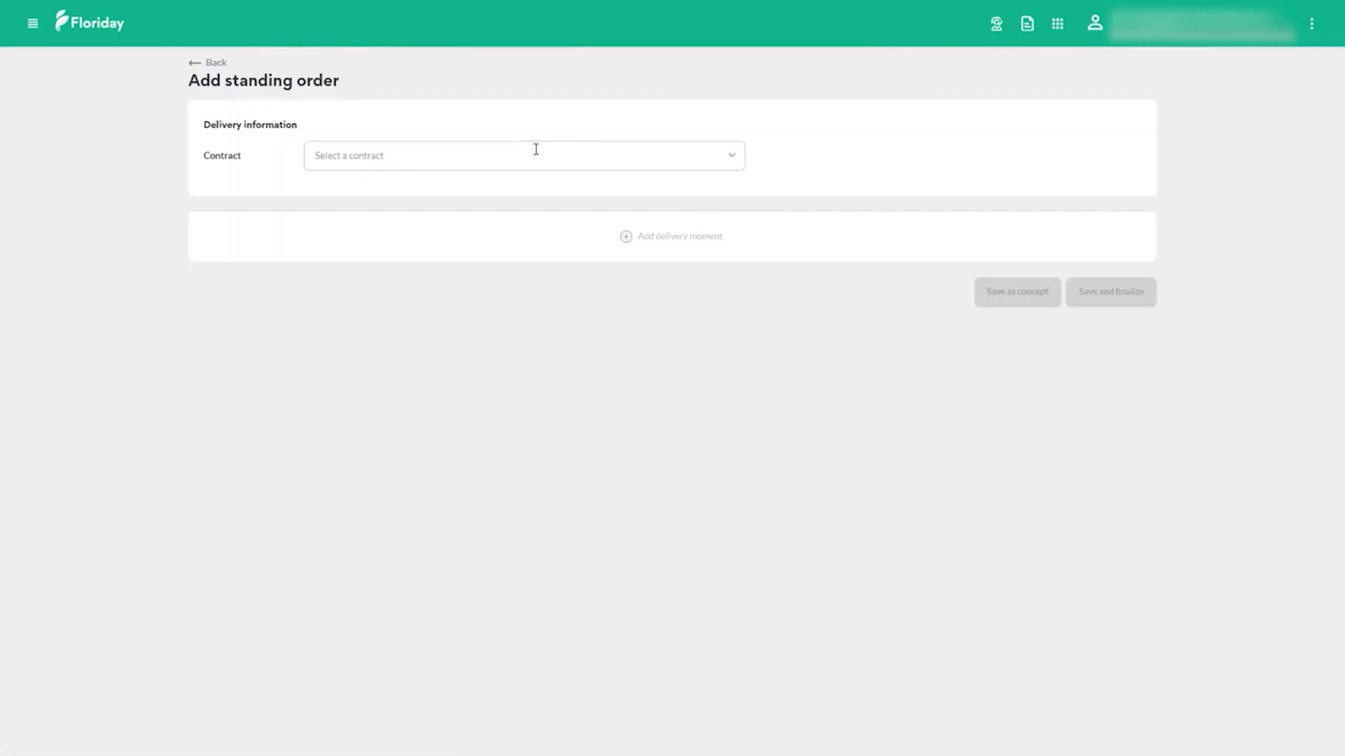
left_click(437, 157)
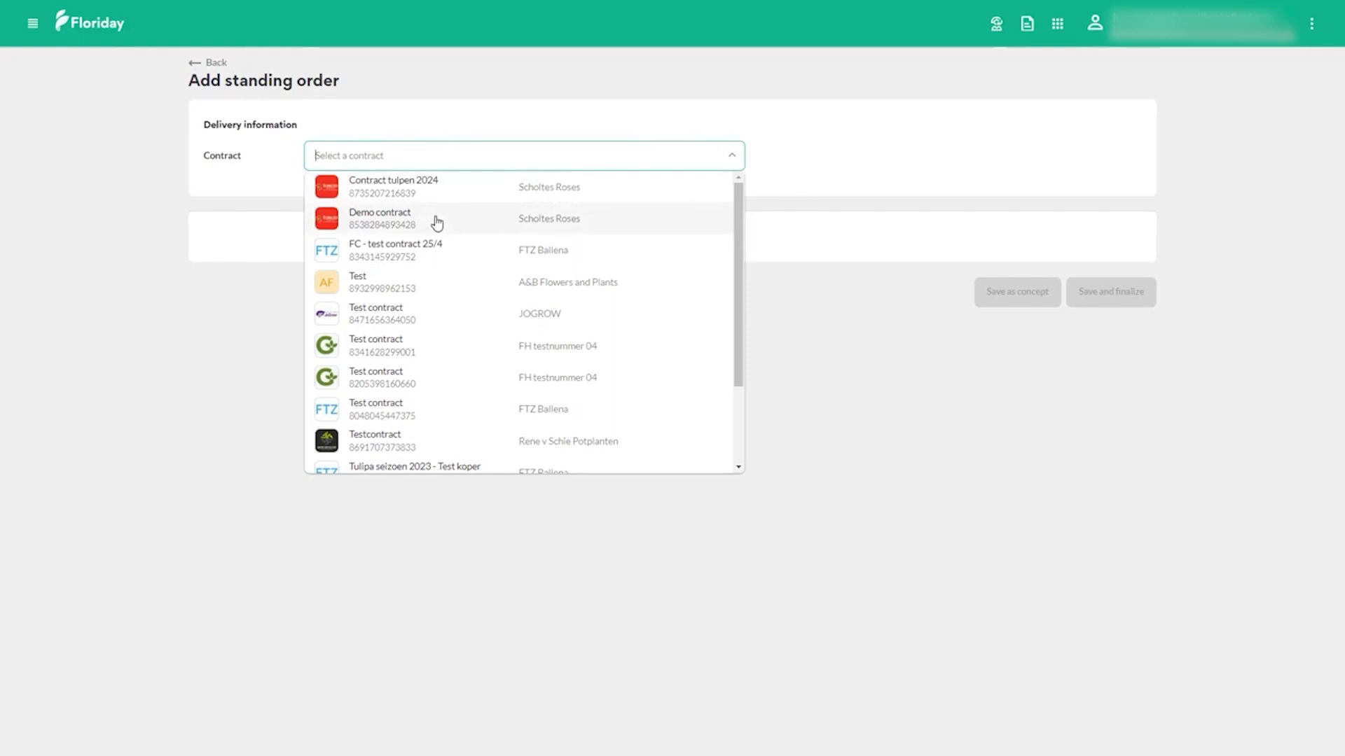
left_click(428, 256)
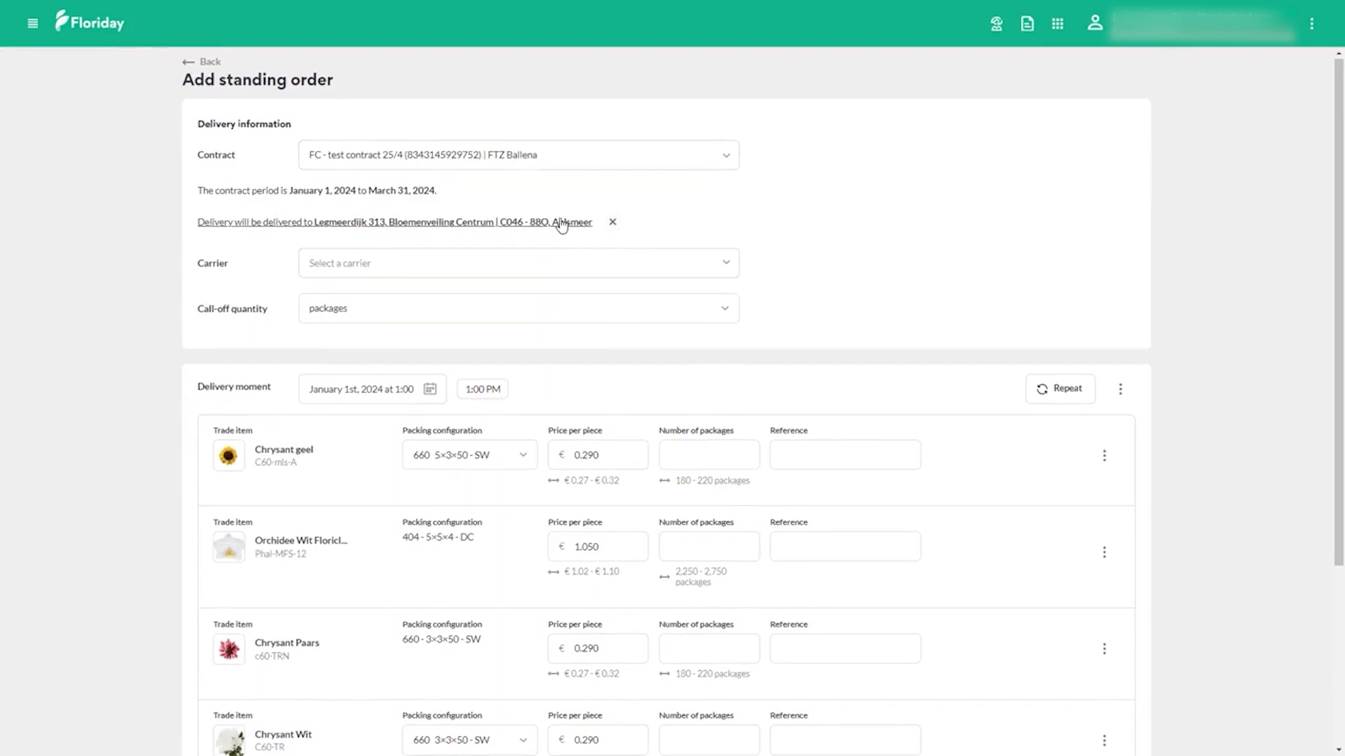
Step: Examine the standing order's delivery location options and its carrier selection
left_click(612, 221)
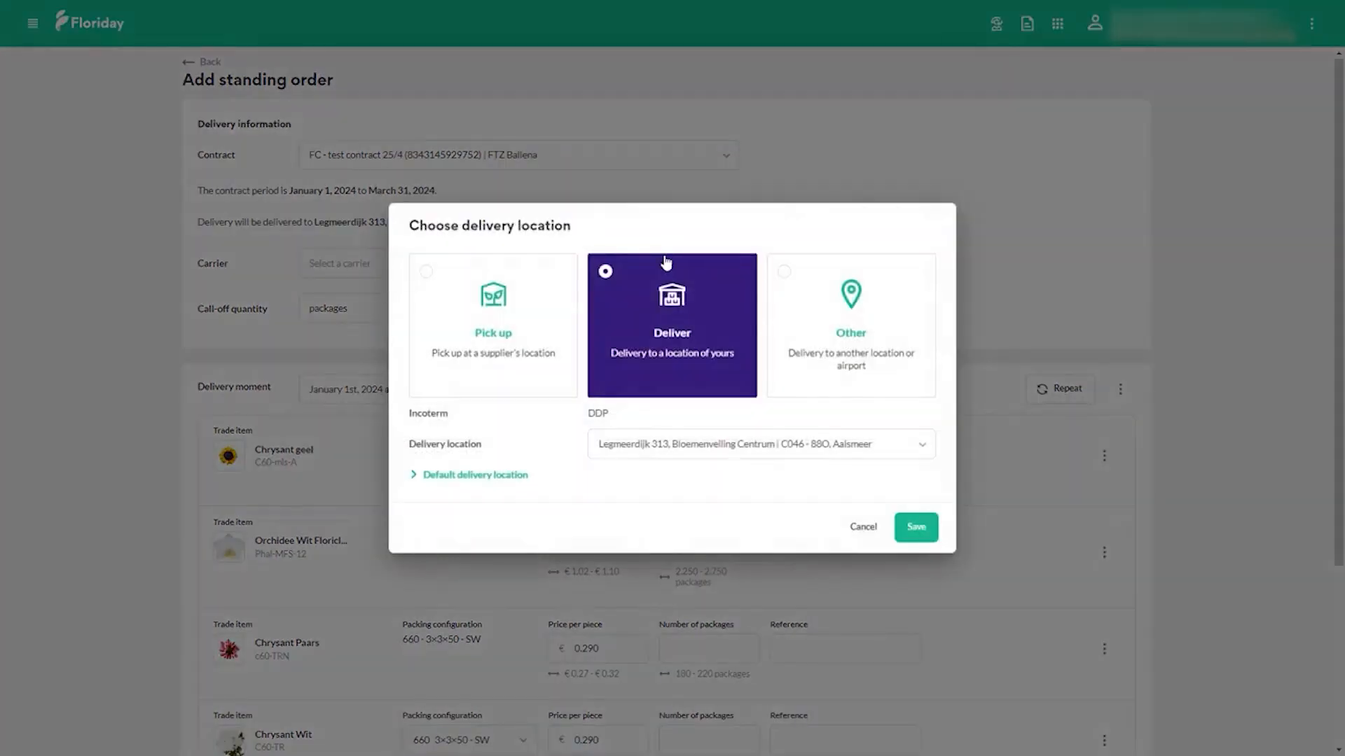
left_click(672, 433)
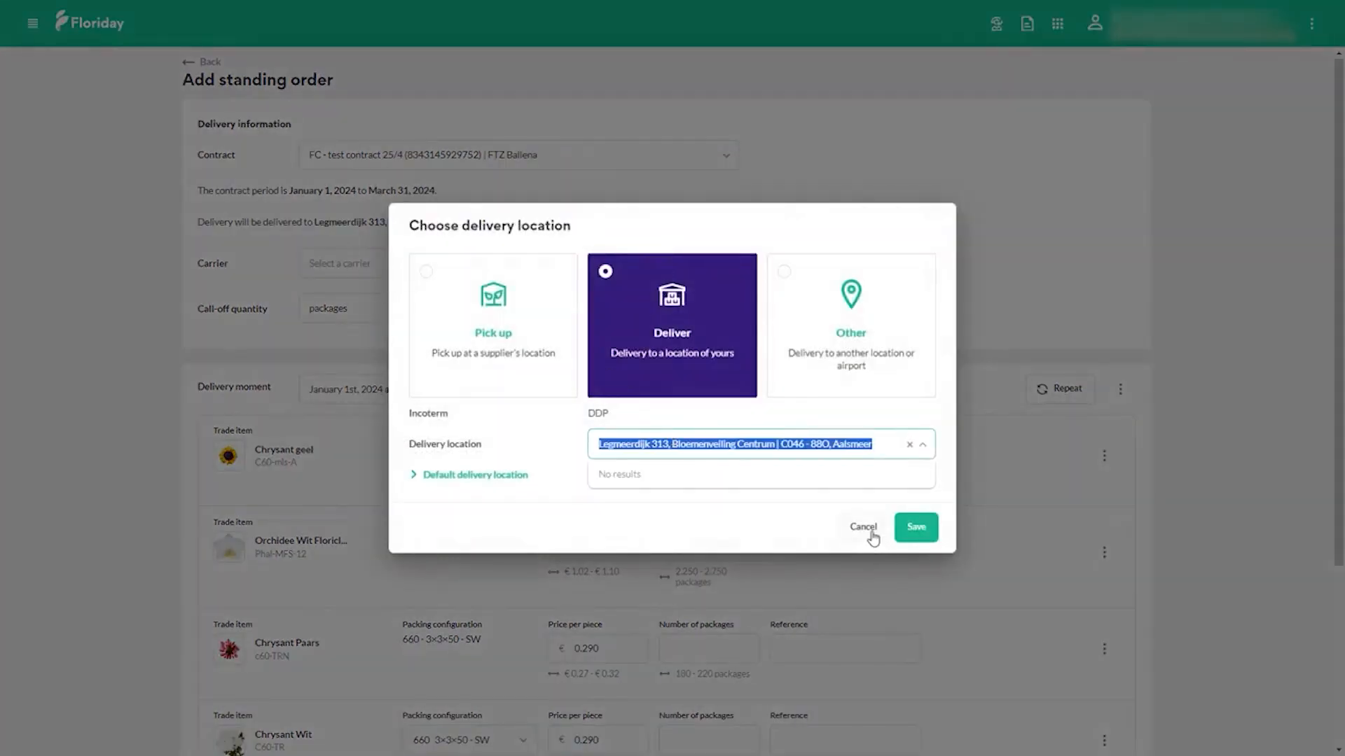
left_click(872, 536)
left_click(444, 259)
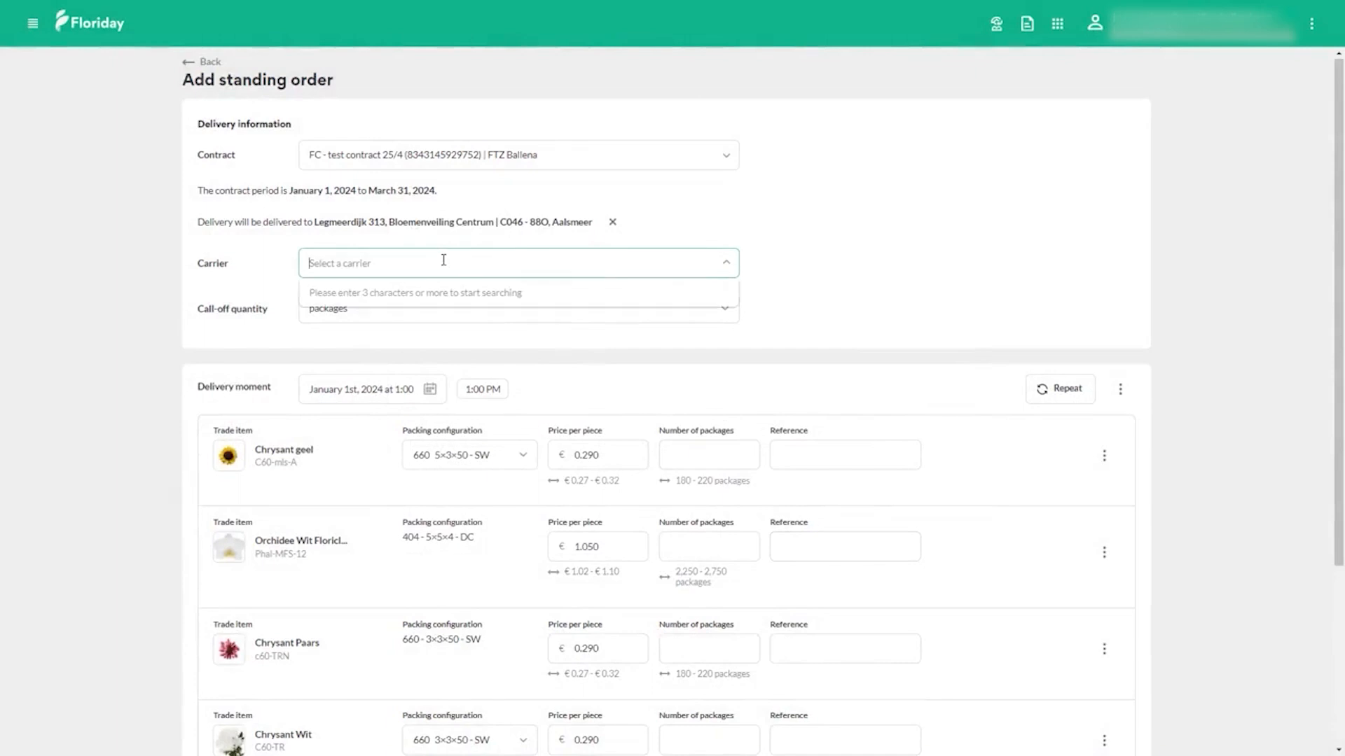
Step: Set Chrysant geel in the January 1st, 2024 delivery to €0.300 per piece and 220 packages
scroll(350, 371, "down", 2)
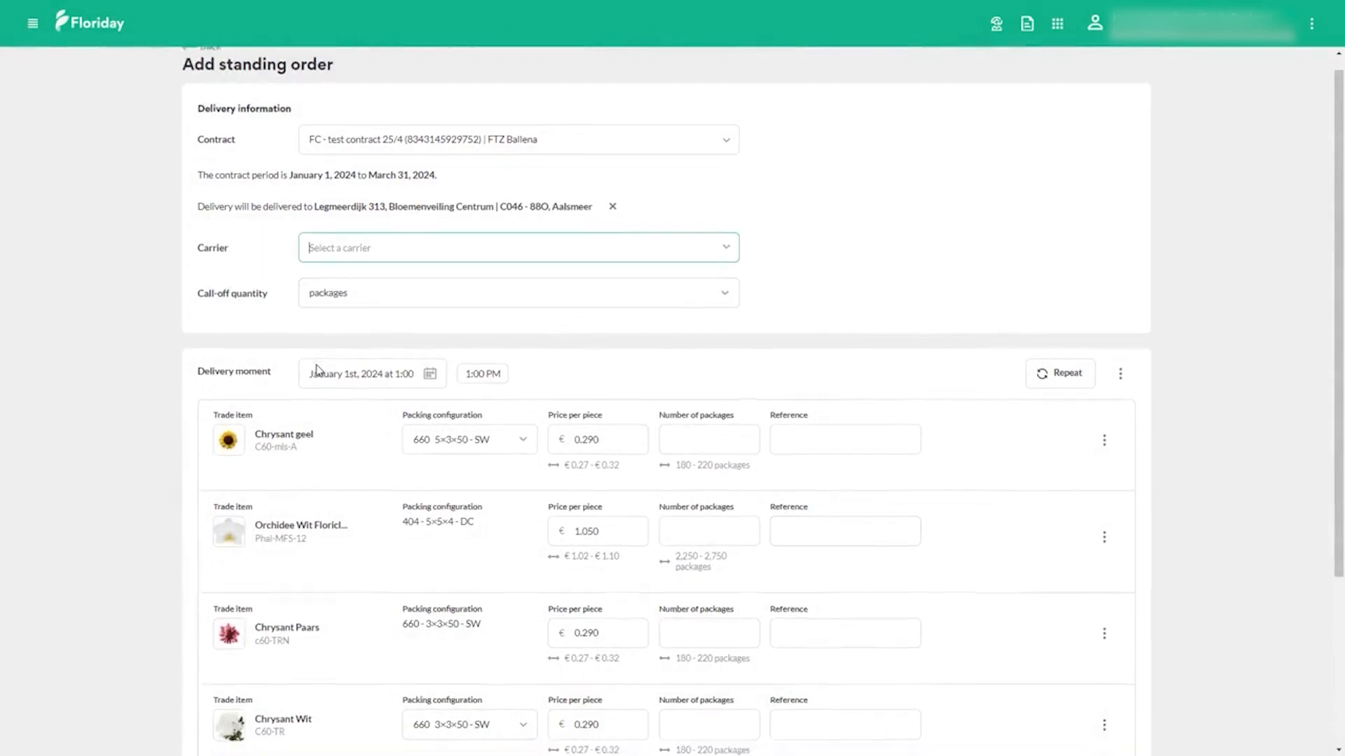
scroll(319, 370, "down", 2)
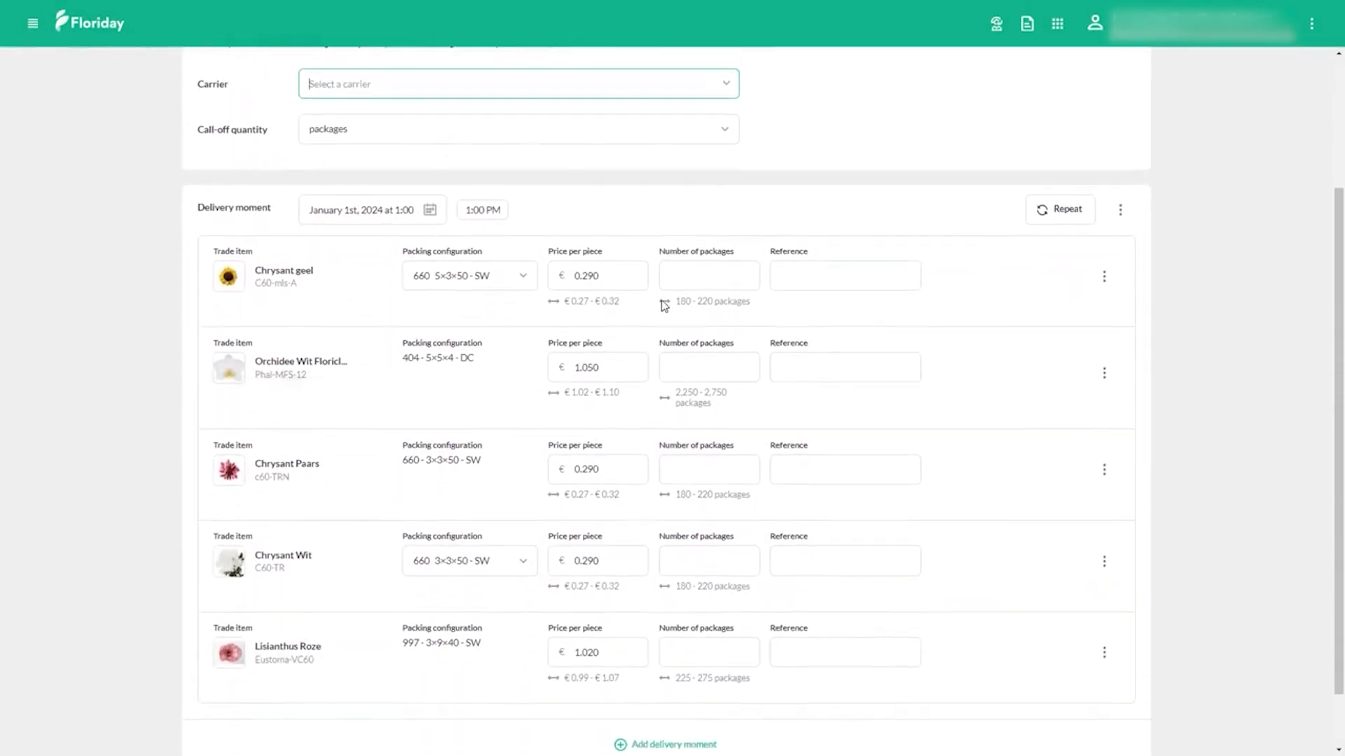
left_click(612, 280)
key("BackSpace")
key("BackSpace")
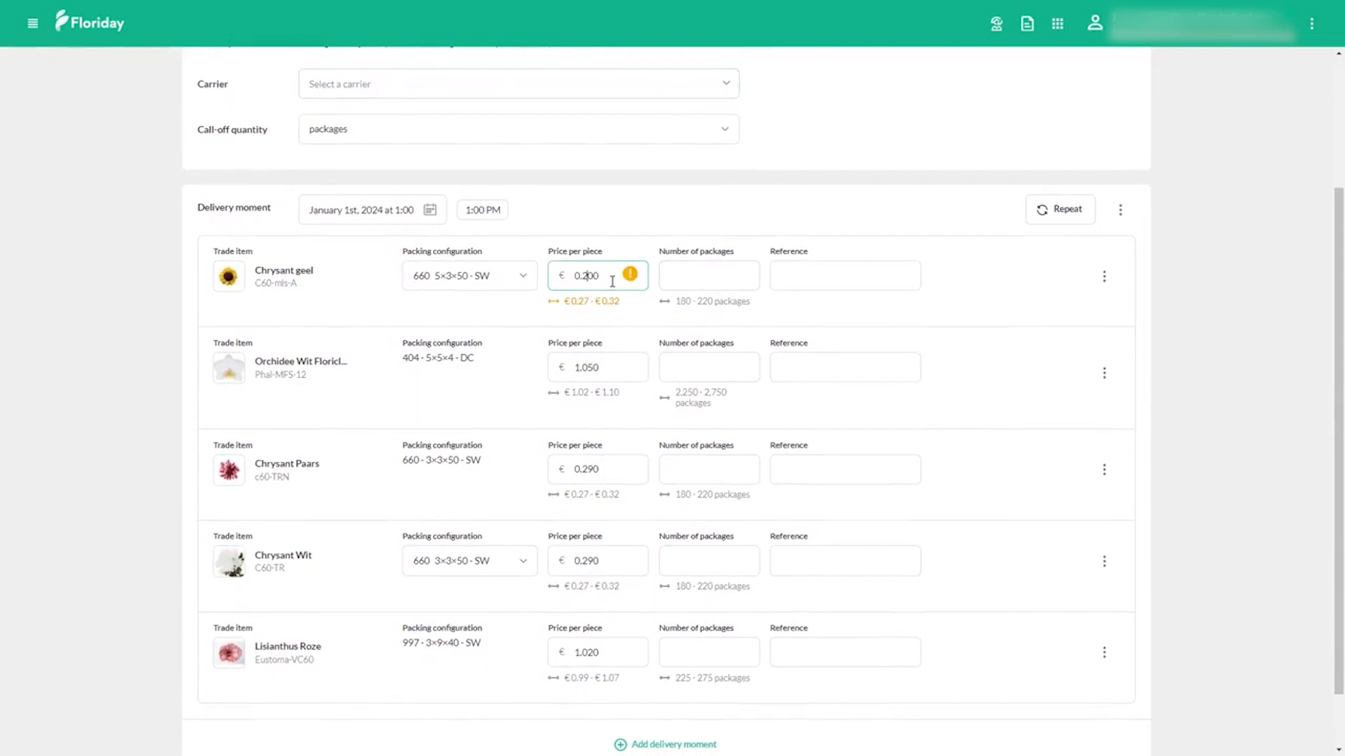
type("3")
left_click(742, 275)
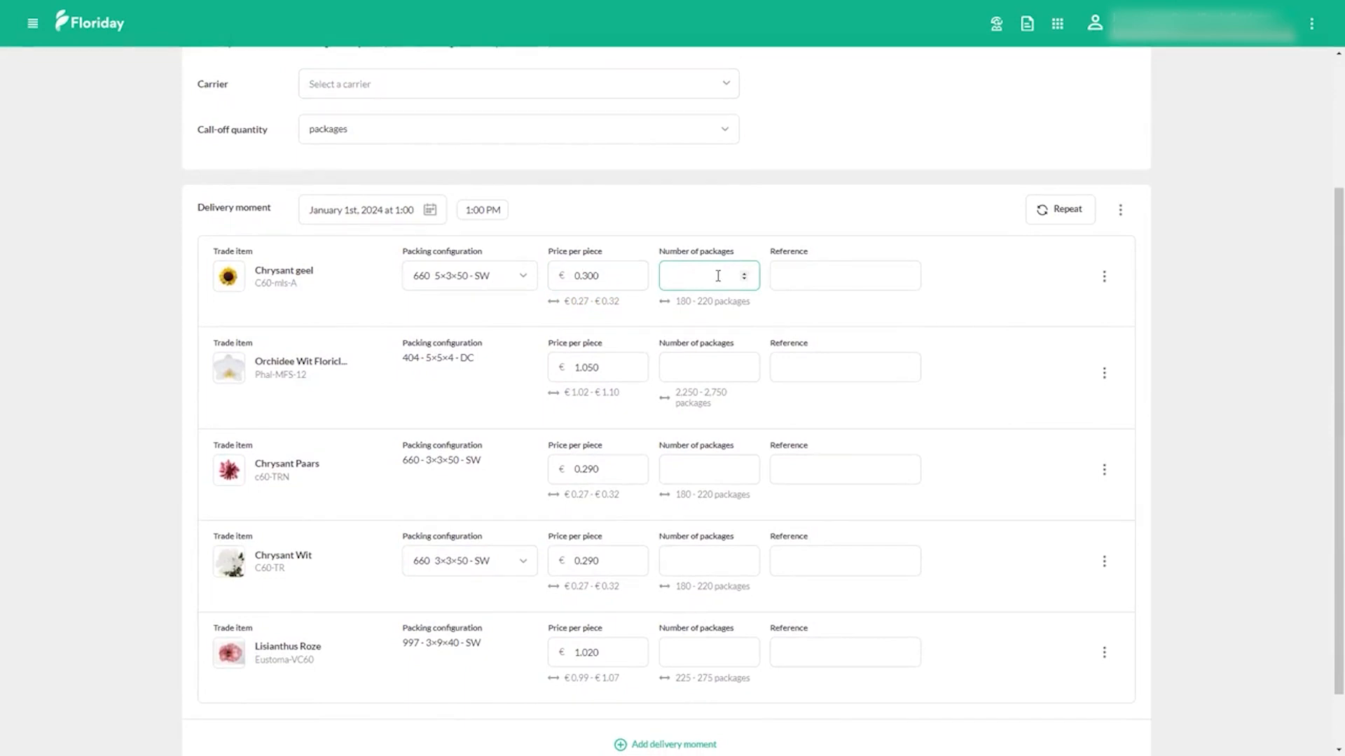
type("250")
key("BackSpace")
key("BackSpace")
Step: Repeat the January 1st delivery moment daily for a period of one week, keeping the current prices
left_click(1061, 216)
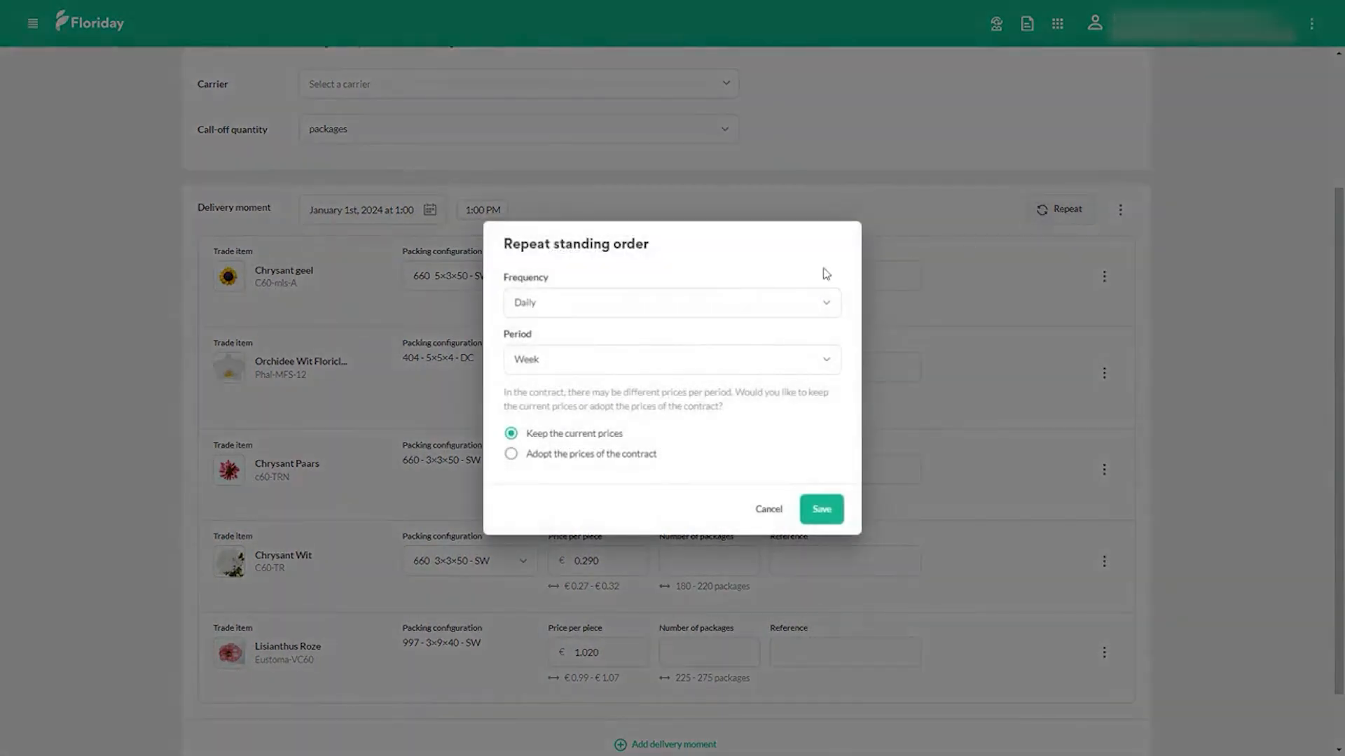
left_click(750, 309)
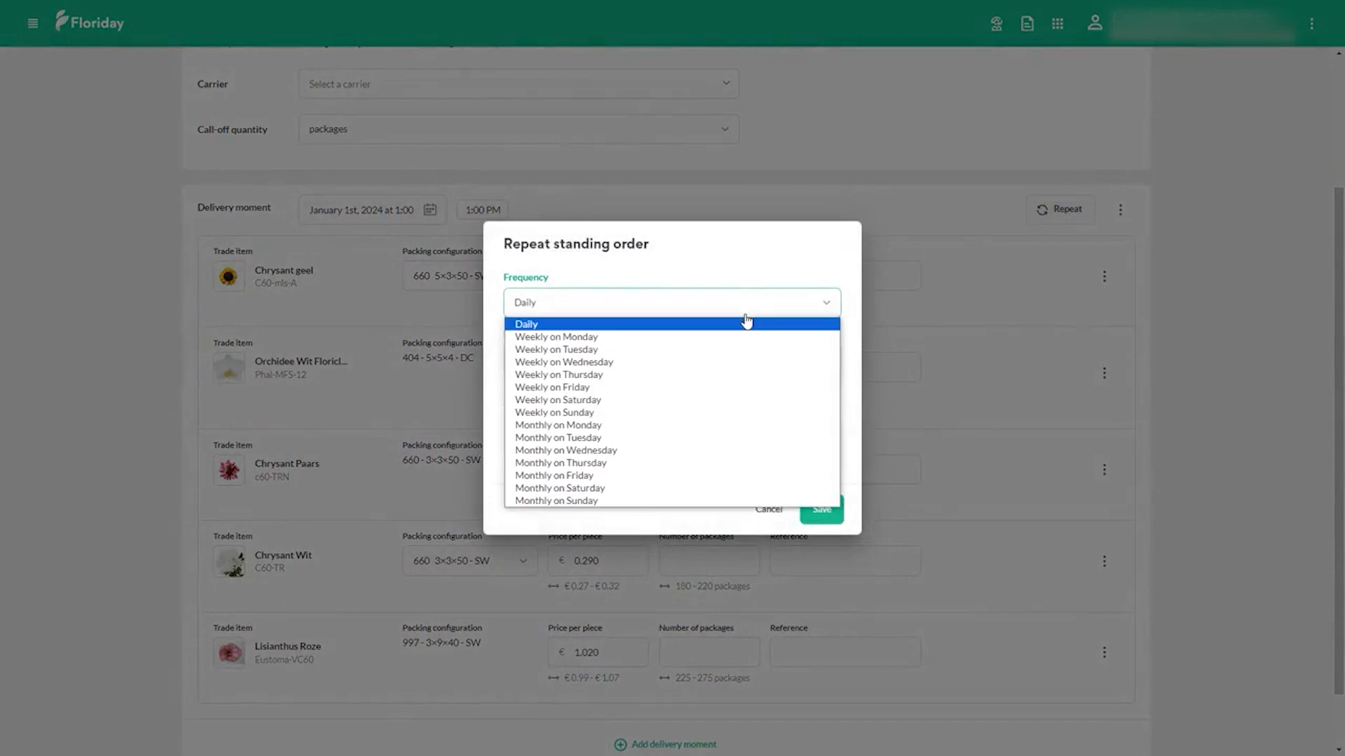
left_click(746, 318)
left_click(696, 365)
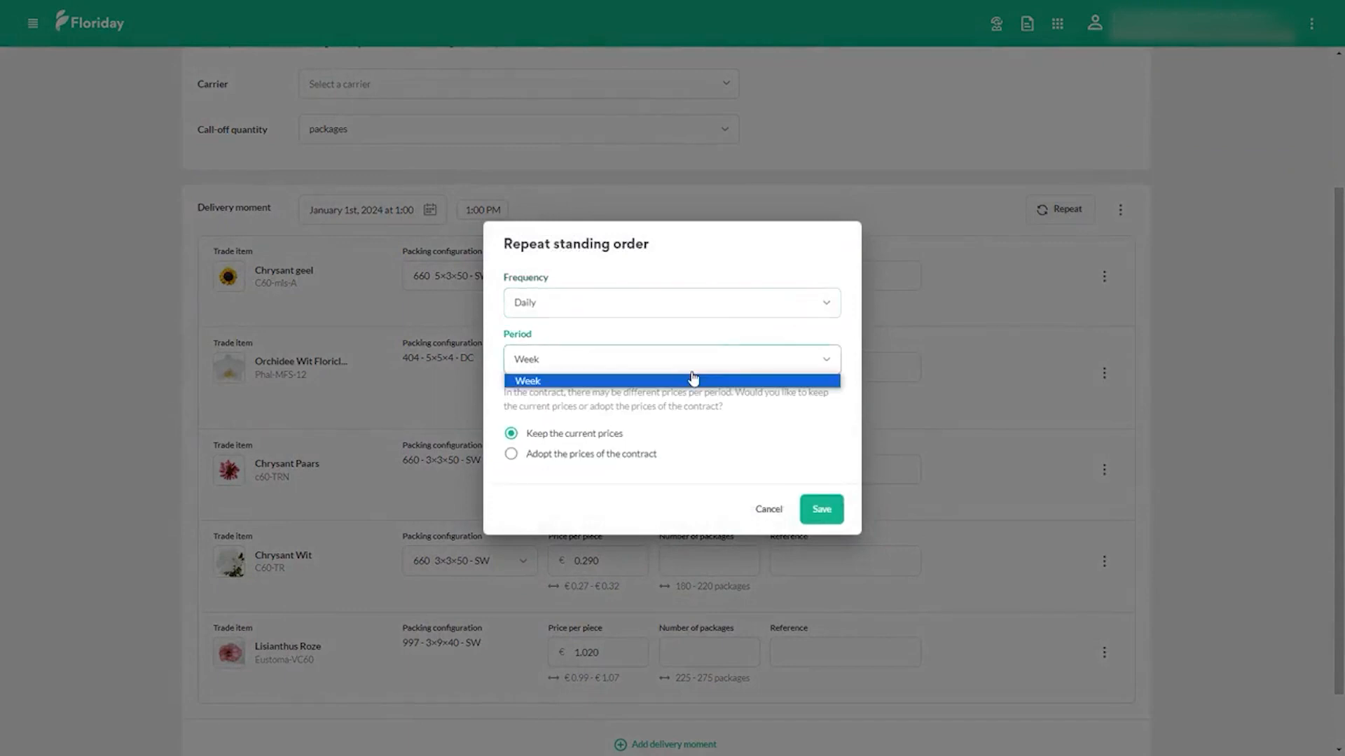
left_click(722, 307)
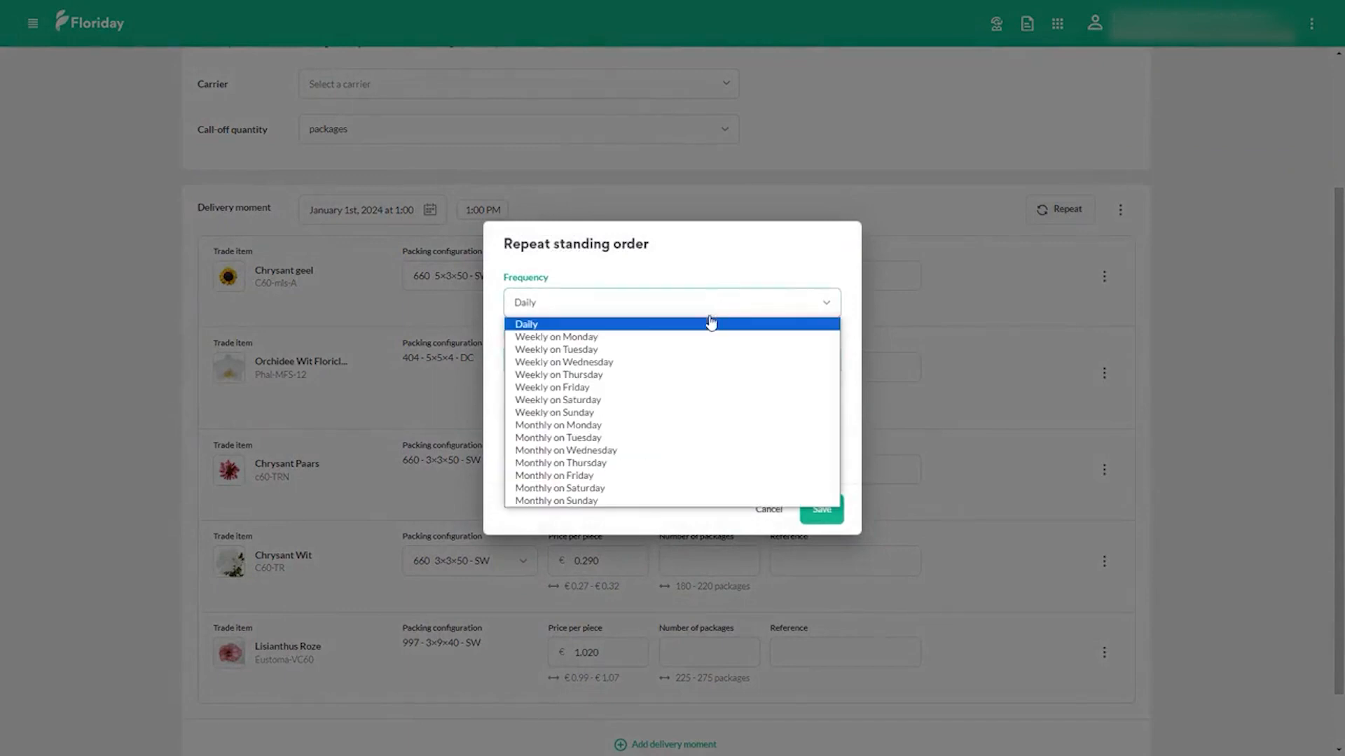
left_click(723, 266)
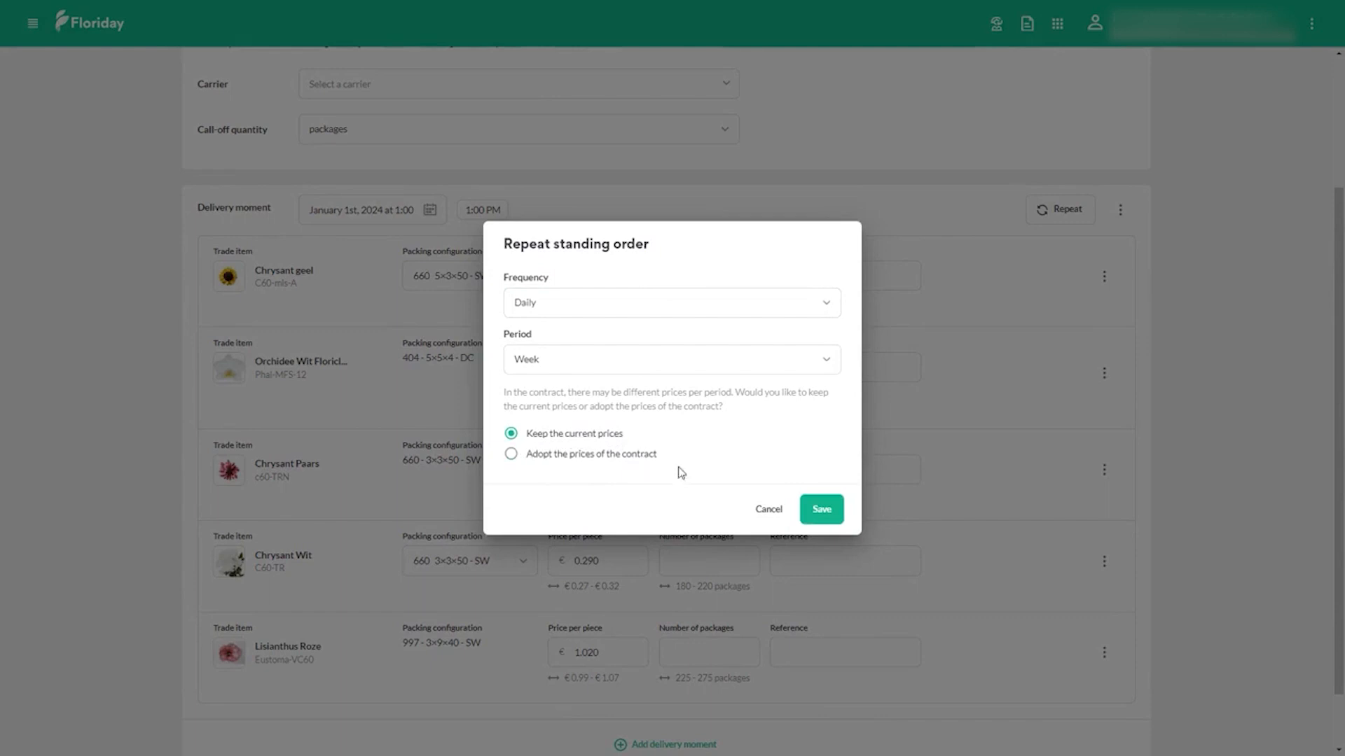
left_click(817, 517)
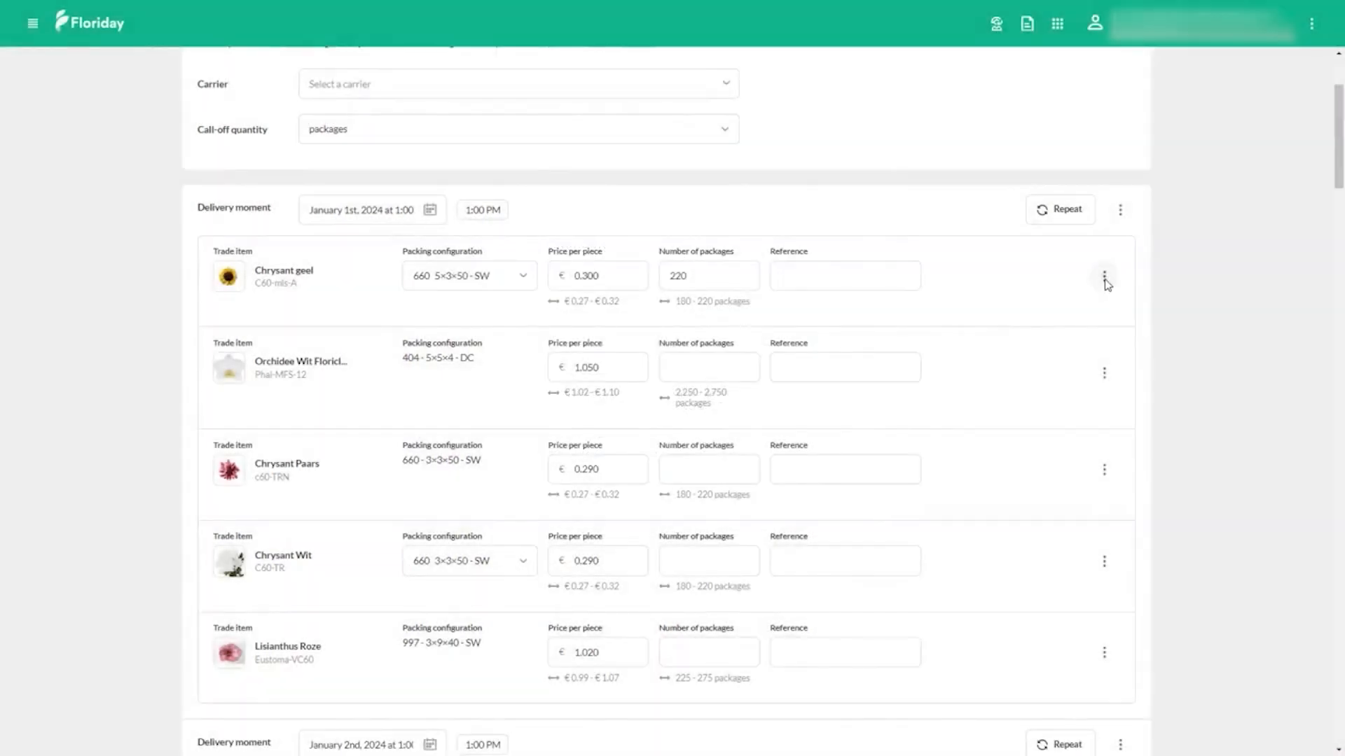
Step: Look at the sticker options for Chrysant geel in the January 1st delivery and close them without adding one
left_click(1105, 280)
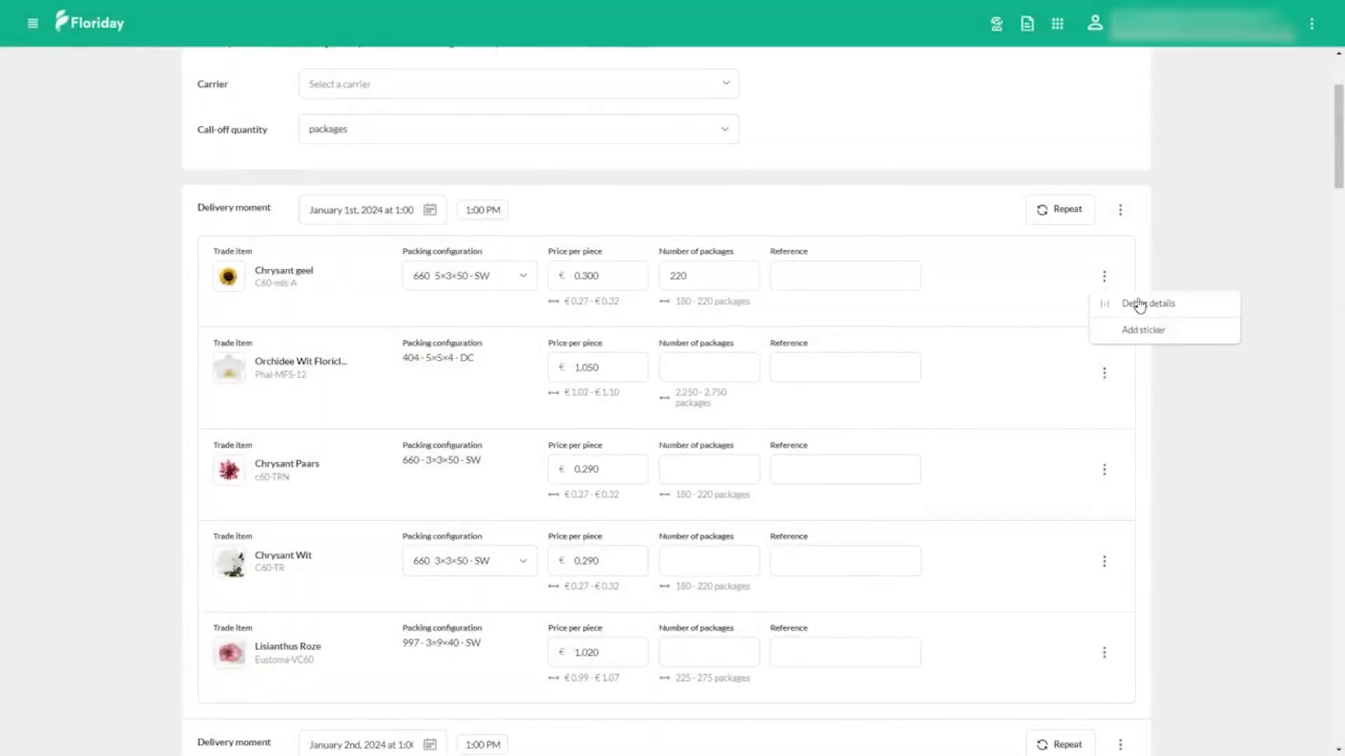
left_click(1155, 333)
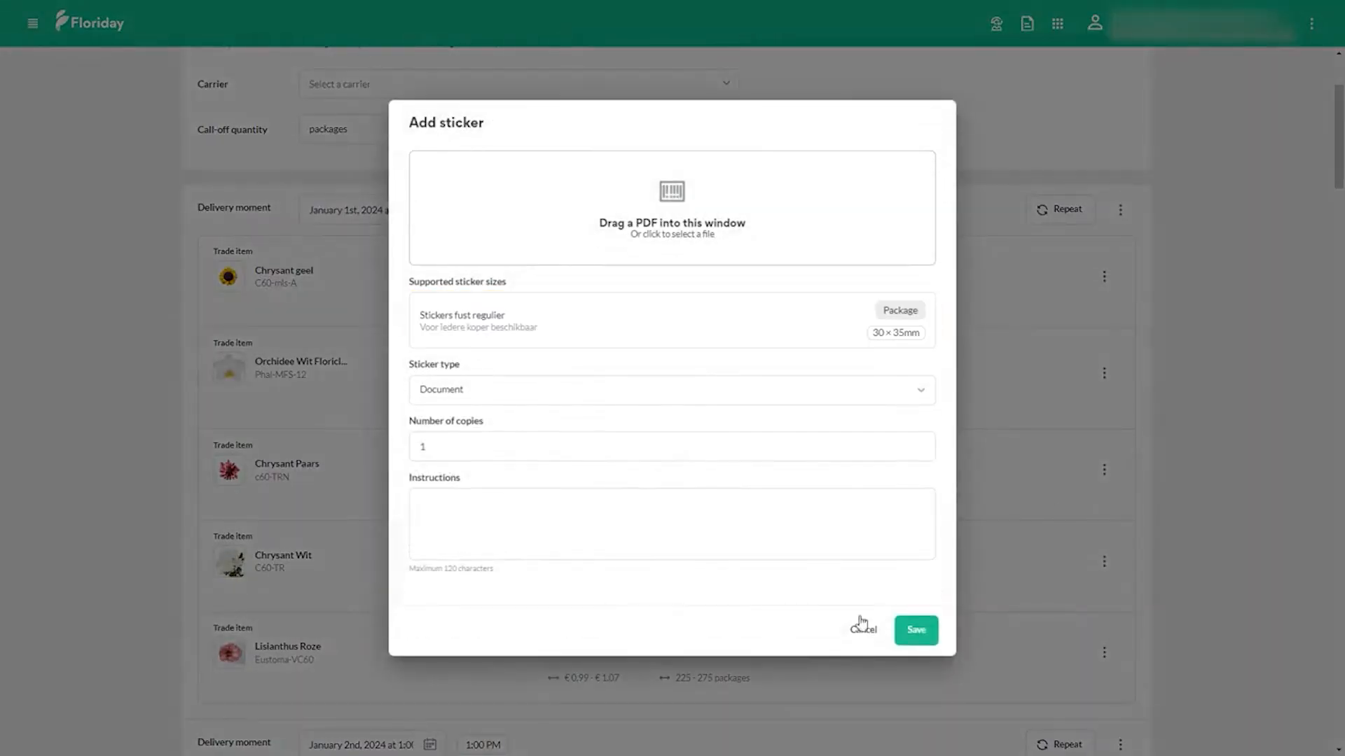
left_click(863, 619)
Step: Save and finalize the standing order
scroll(1105, 653, "down", 20)
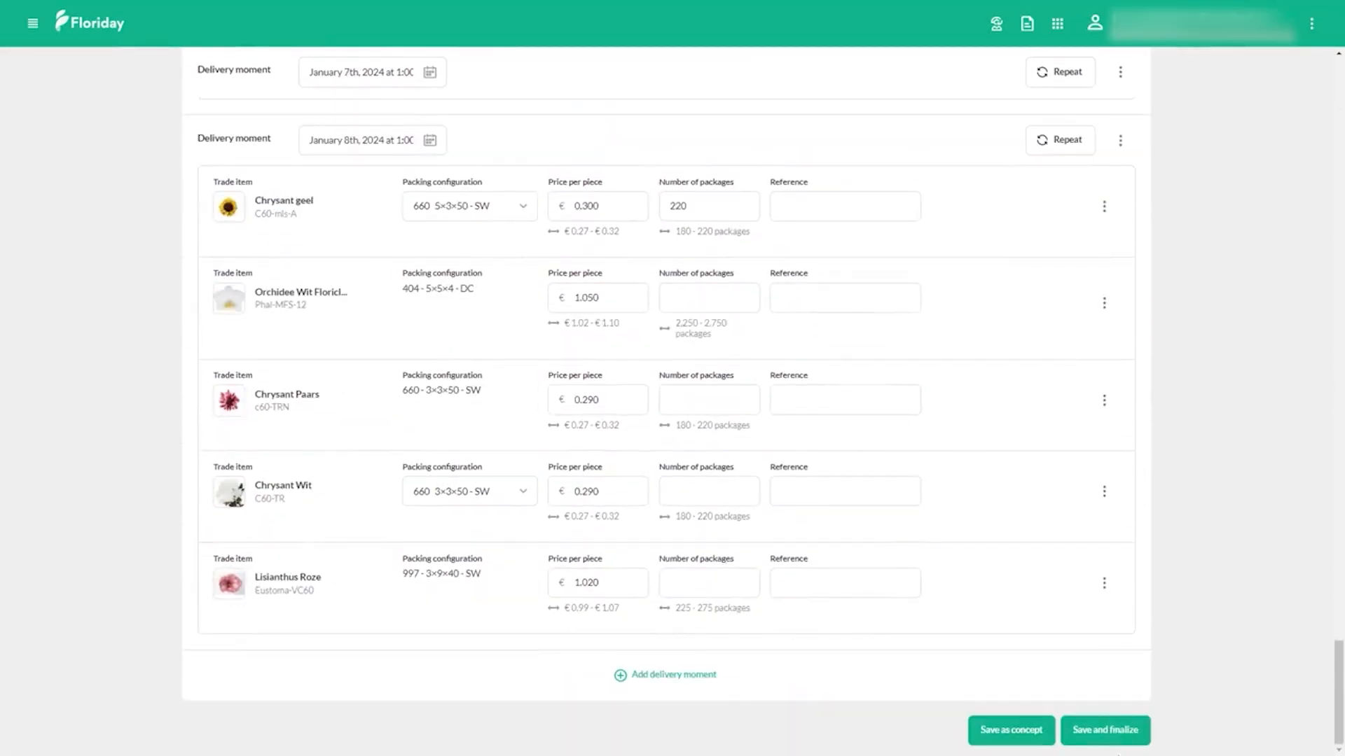
left_click(1117, 729)
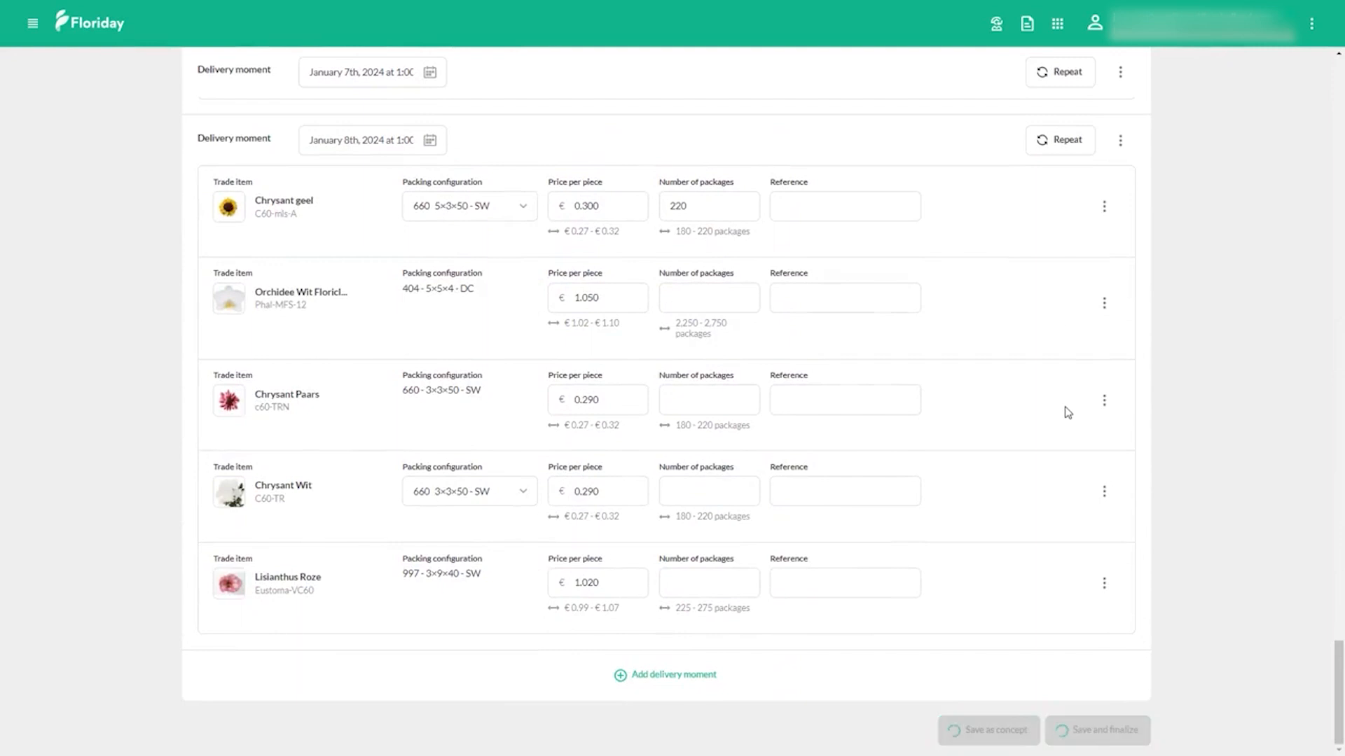